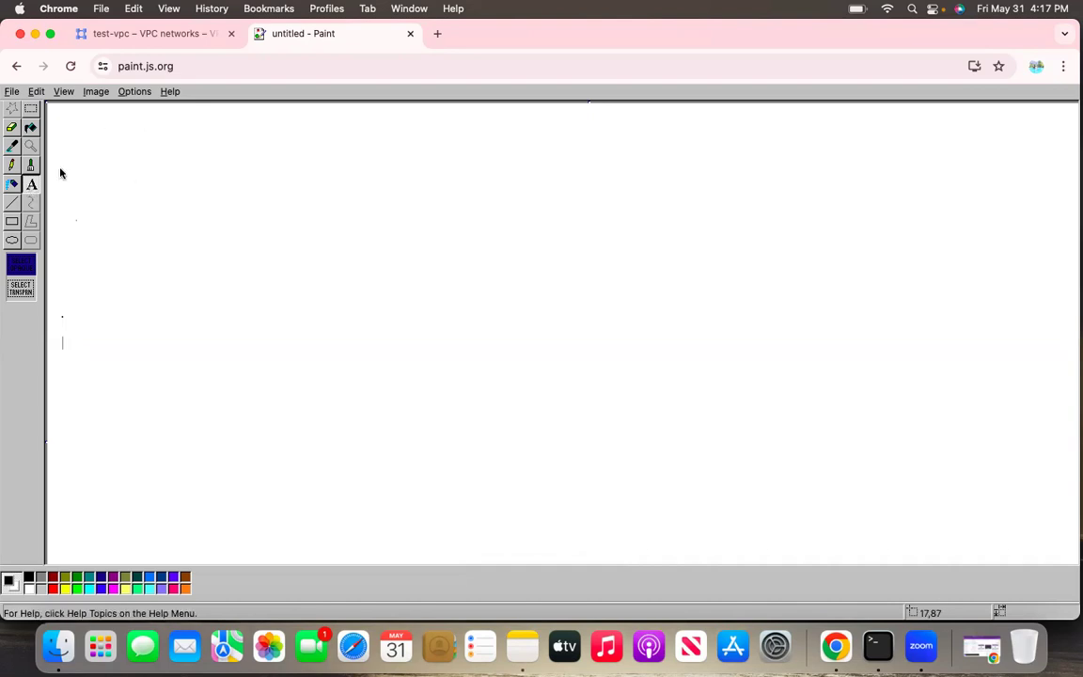
# Add the title text "vpc - firewall" in the upper-left corner of the canvas
pyautogui.moveTo(81, 113); pyautogui.dragTo(509, 195)
pyautogui.moveTo(292, 131); pyautogui.dragTo(273, 383)
pyautogui.write('vp')
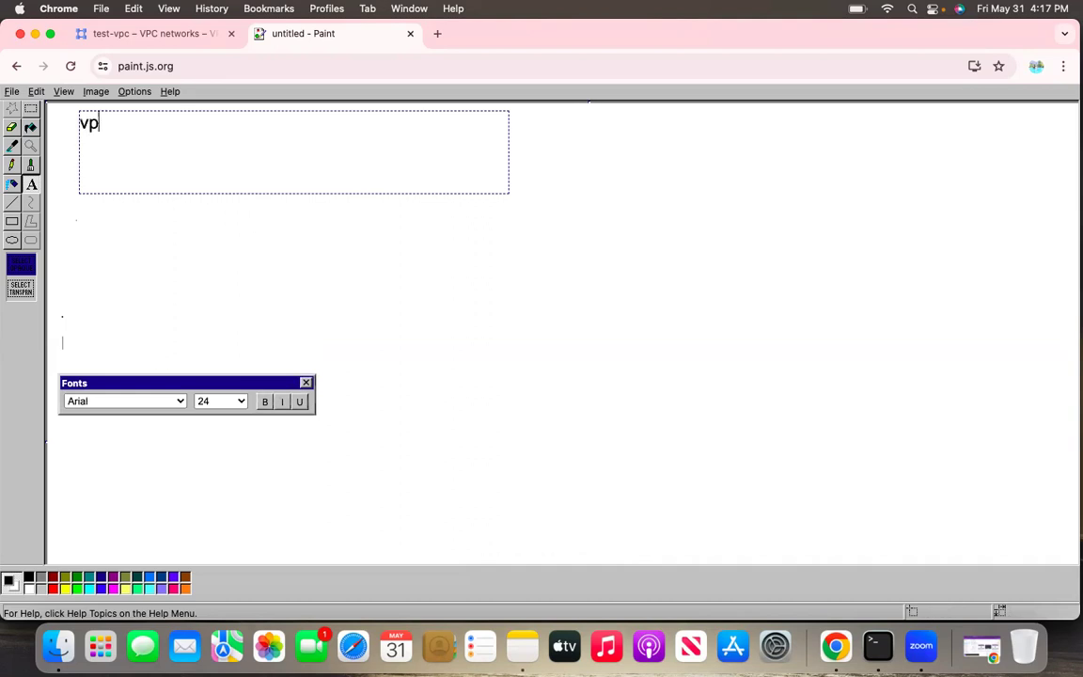
pyautogui.write('c - firewall')
pyautogui.click(292, 239)
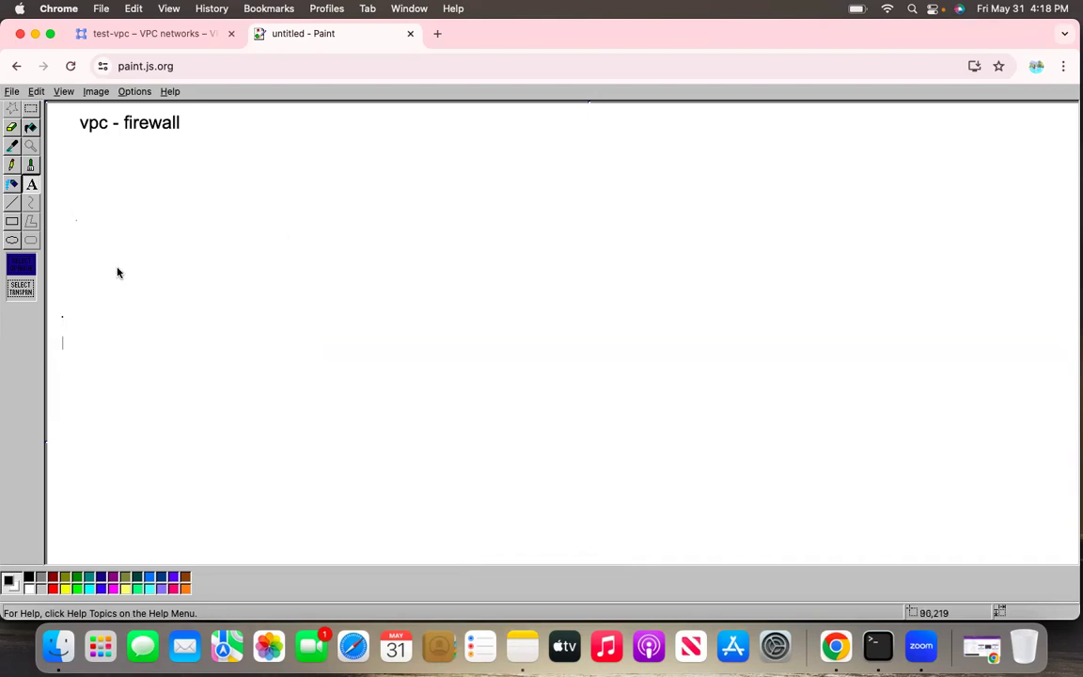
# Draw a large rectangle across most of the canvas and label it "gcp cloud account" above its upper edge
pyautogui.click(12, 221)
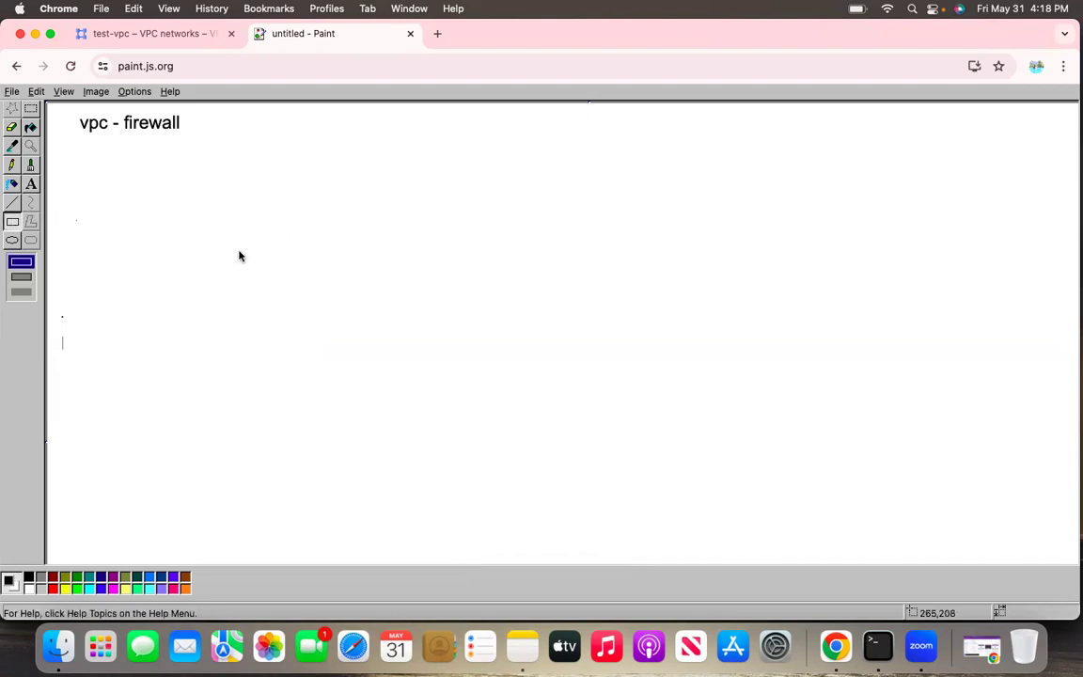
pyautogui.moveTo(253, 206); pyautogui.dragTo(1037, 535)
pyautogui.click(31, 184)
pyautogui.moveTo(673, 157); pyautogui.dragTo(884, 188)
pyautogui.write('gcp ')
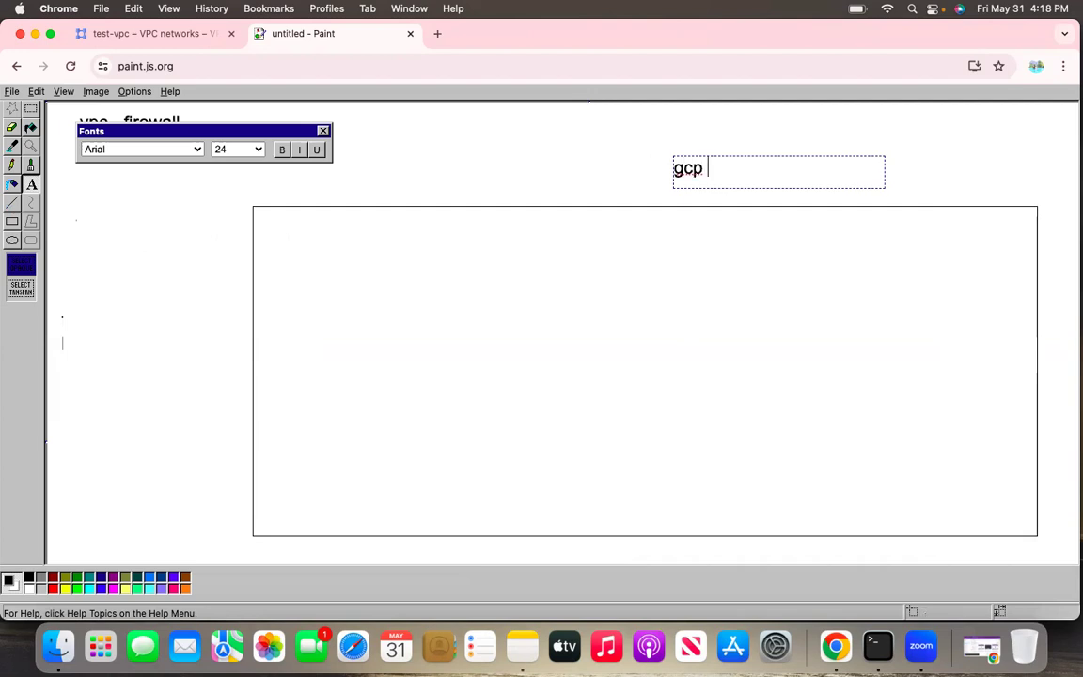
pyautogui.write('cloud account')
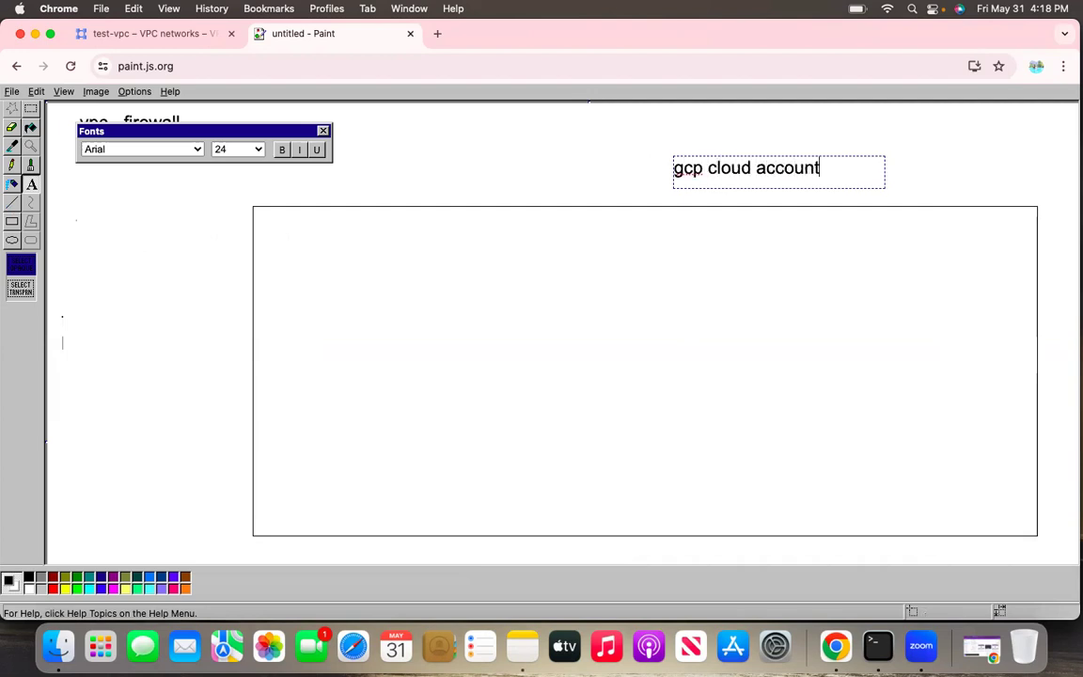
pyautogui.click(773, 246)
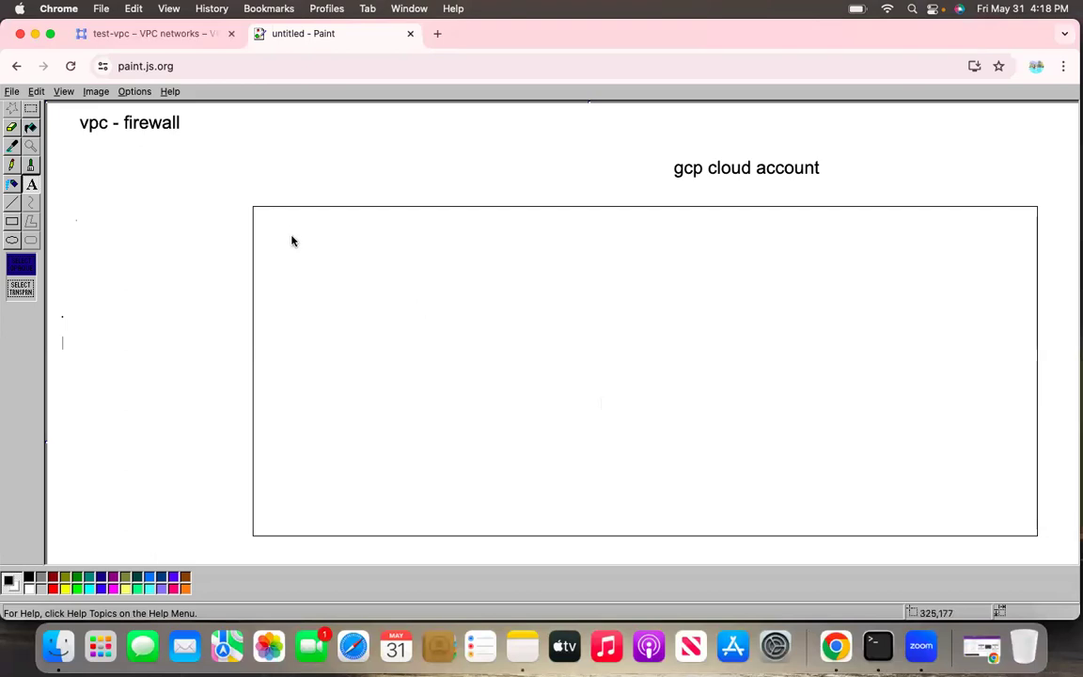
# Add the text "abc-project" inside the upper-left corner of the large rectangle
pyautogui.moveTo(262, 214); pyautogui.dragTo(504, 237)
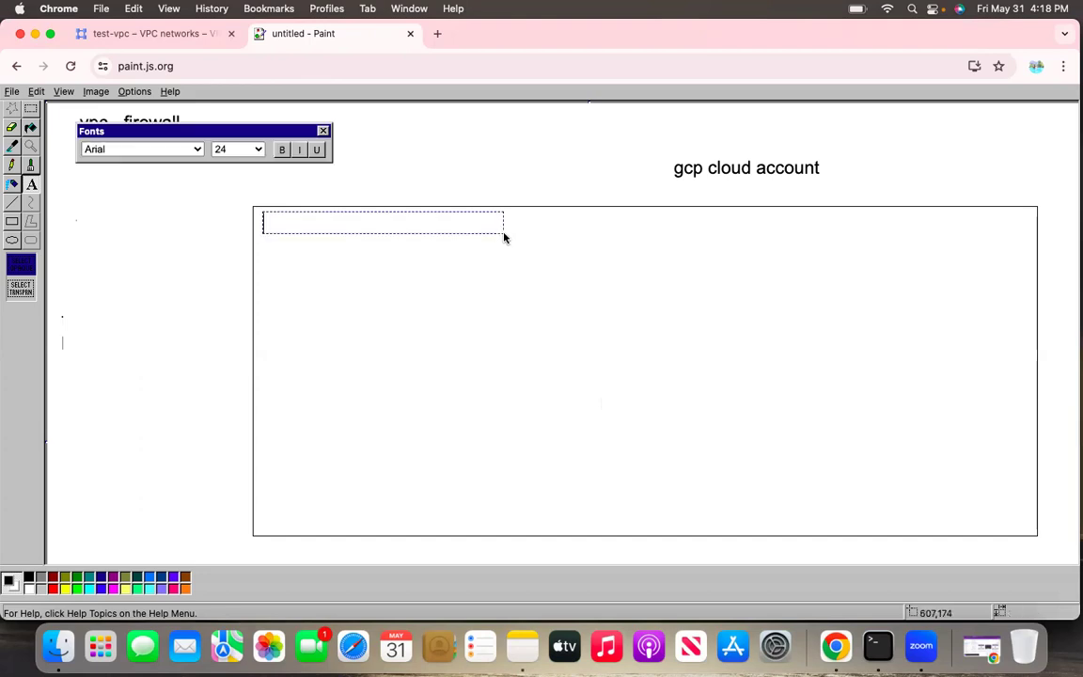
pyautogui.write('abc-project')
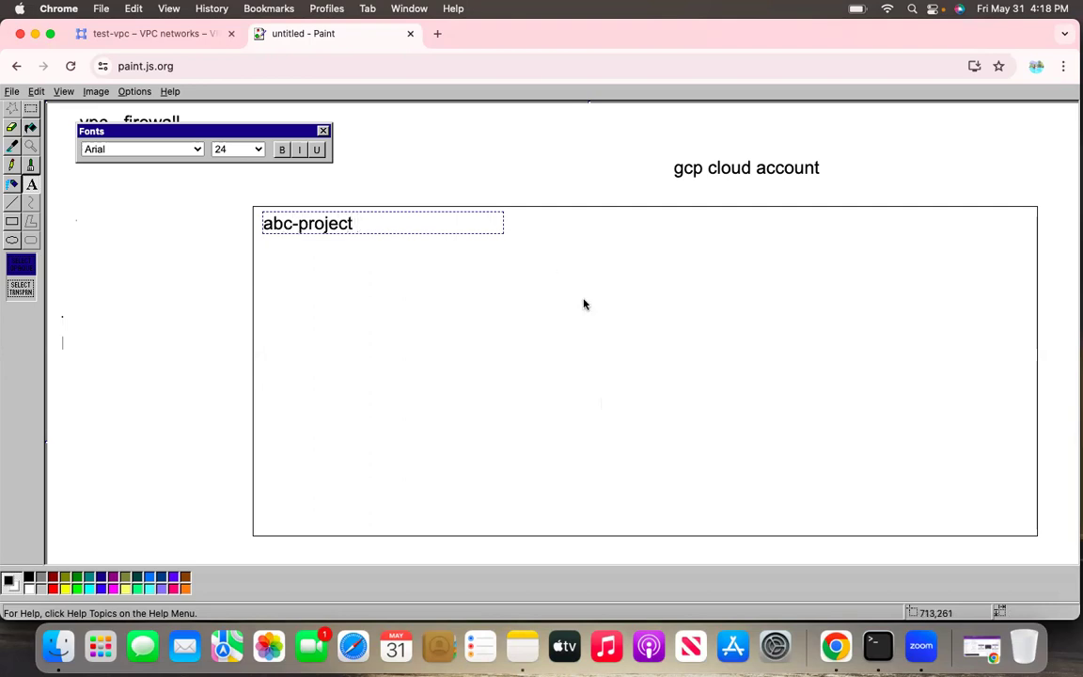
pyautogui.click(343, 249)
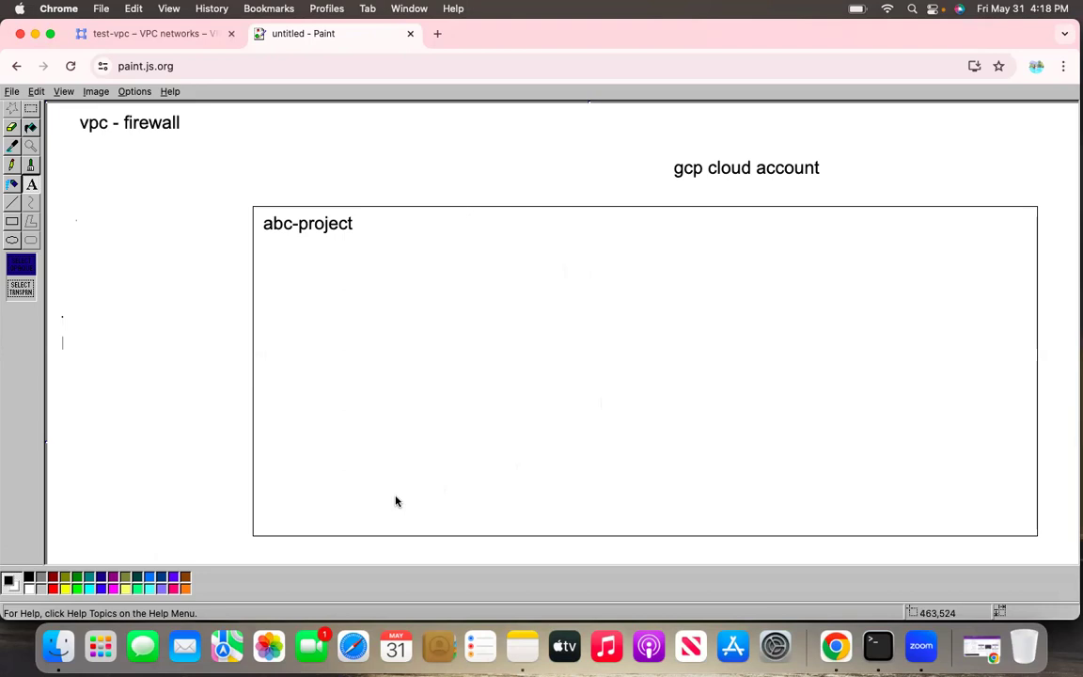
# Draw a long, thin horizontal bar near the top inside the large rectangle and label it "vpc" above
pyautogui.click(13, 221)
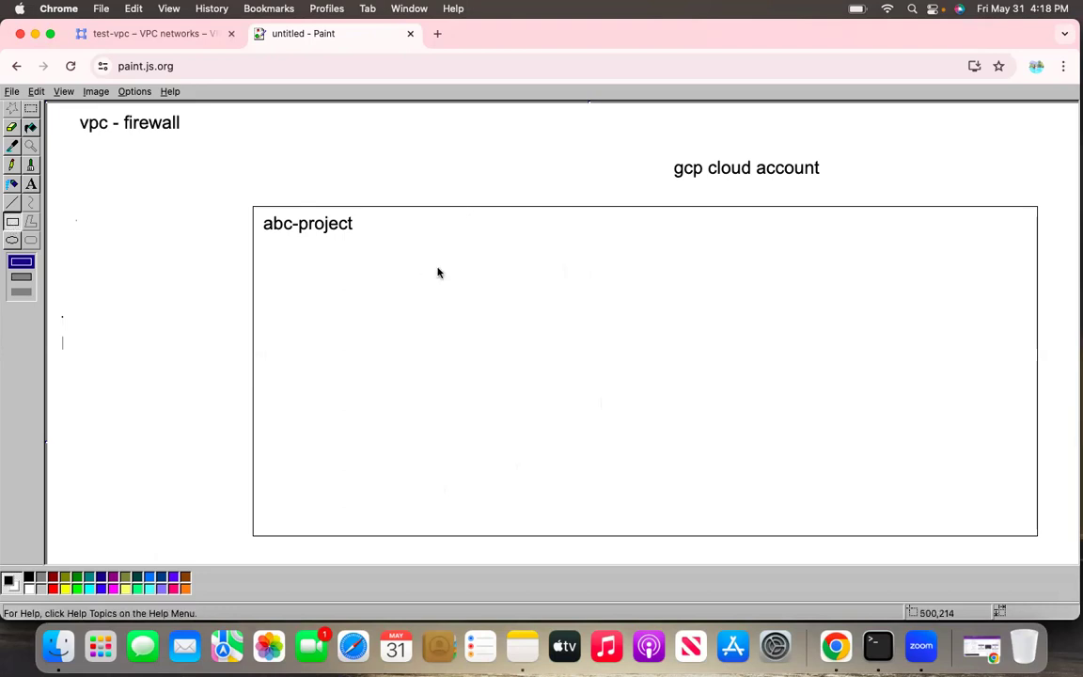
pyautogui.moveTo(486, 237); pyautogui.dragTo(955, 249)
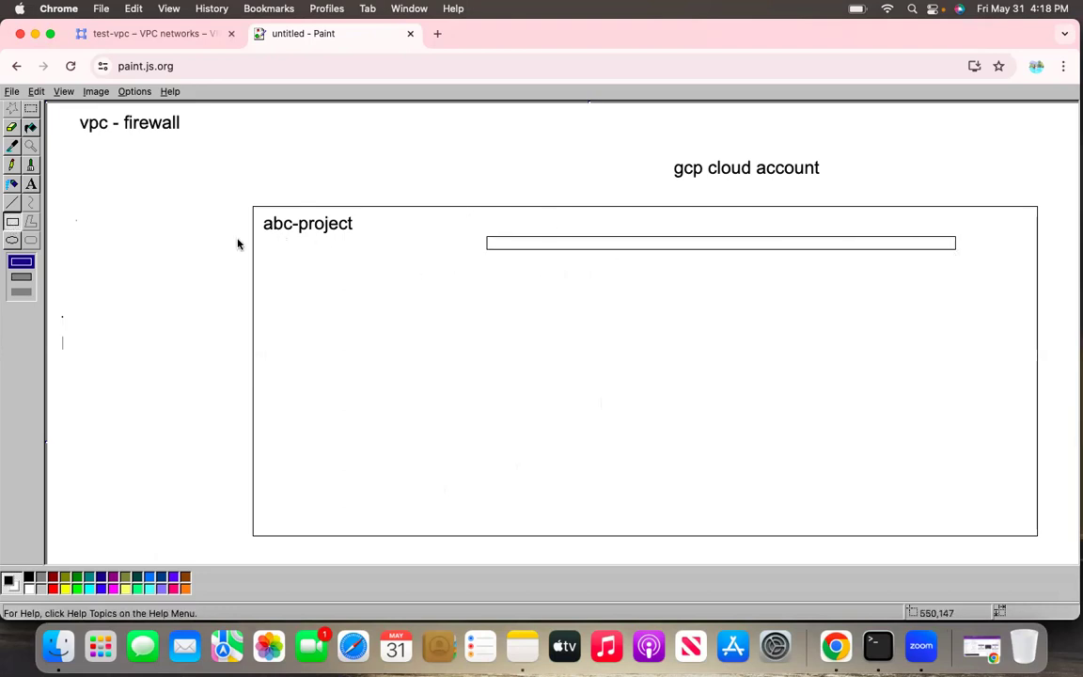
pyautogui.click(32, 183)
pyautogui.moveTo(562, 212); pyautogui.dragTo(776, 241)
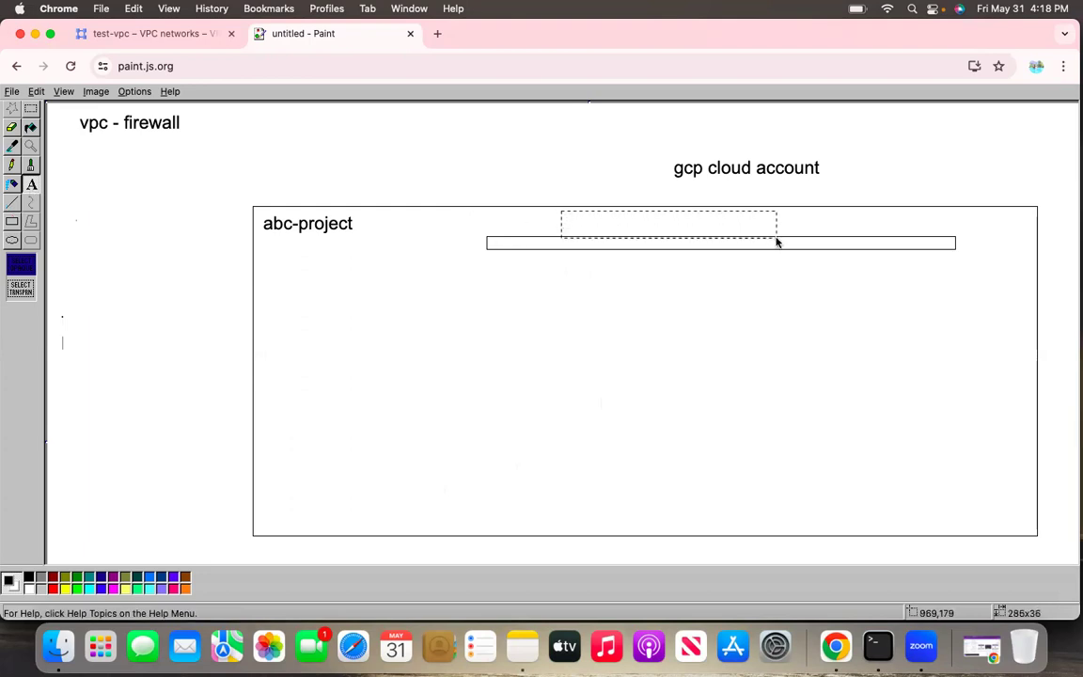
pyautogui.write('vpc')
pyautogui.click(746, 374)
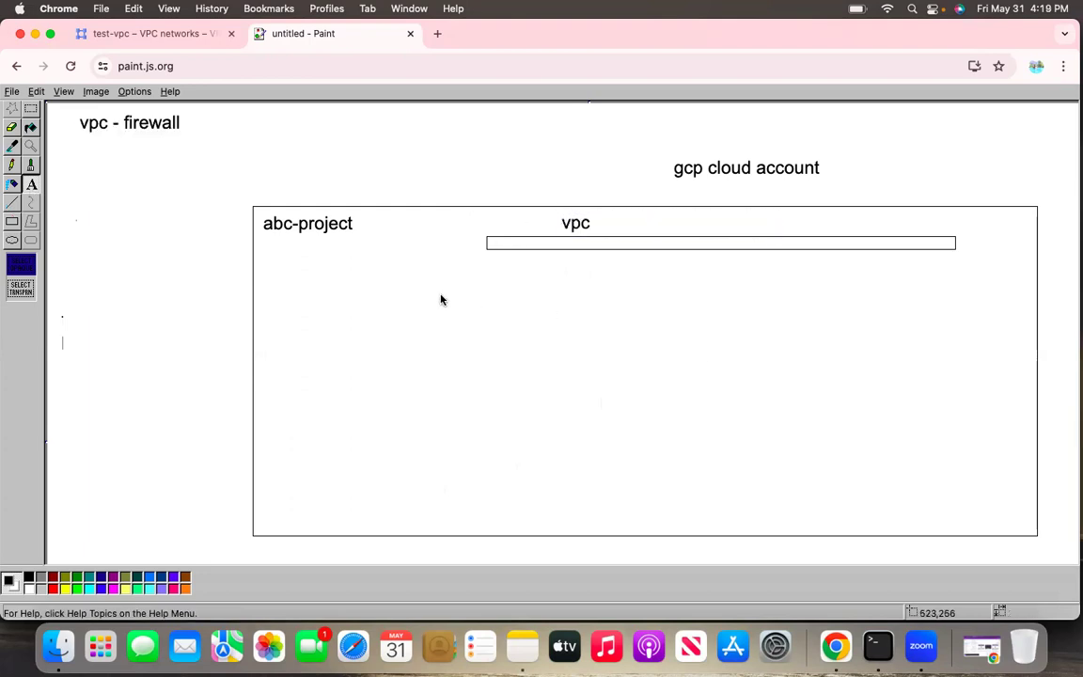
# Draw two narrow upright rectangles below the vpc bar and a larger rectangle enclosing them and the bar
pyautogui.click(14, 223)
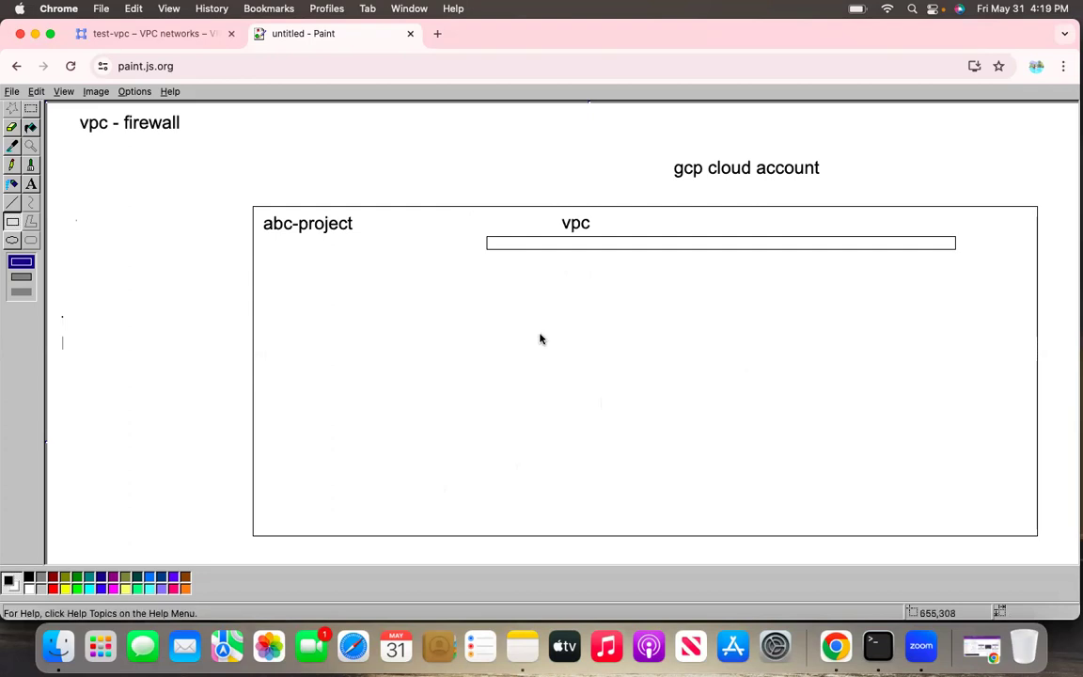
pyautogui.moveTo(494, 308); pyautogui.dragTo(523, 475)
pyautogui.moveTo(795, 317); pyautogui.dragTo(806, 461)
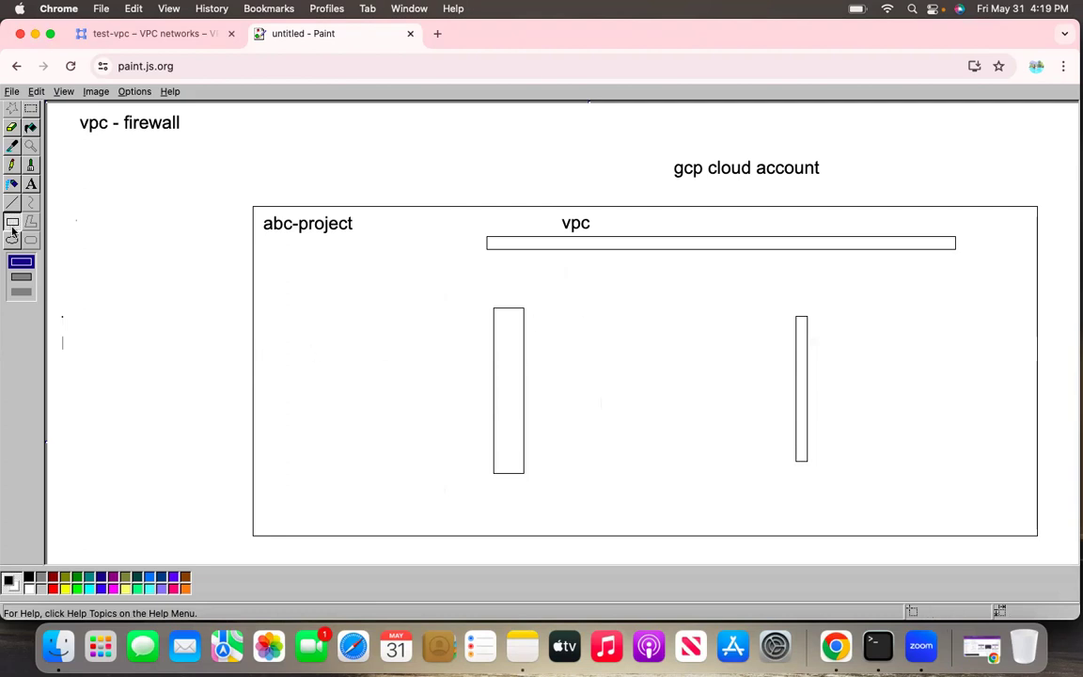
pyautogui.moveTo(425, 218); pyautogui.dragTo(995, 508)
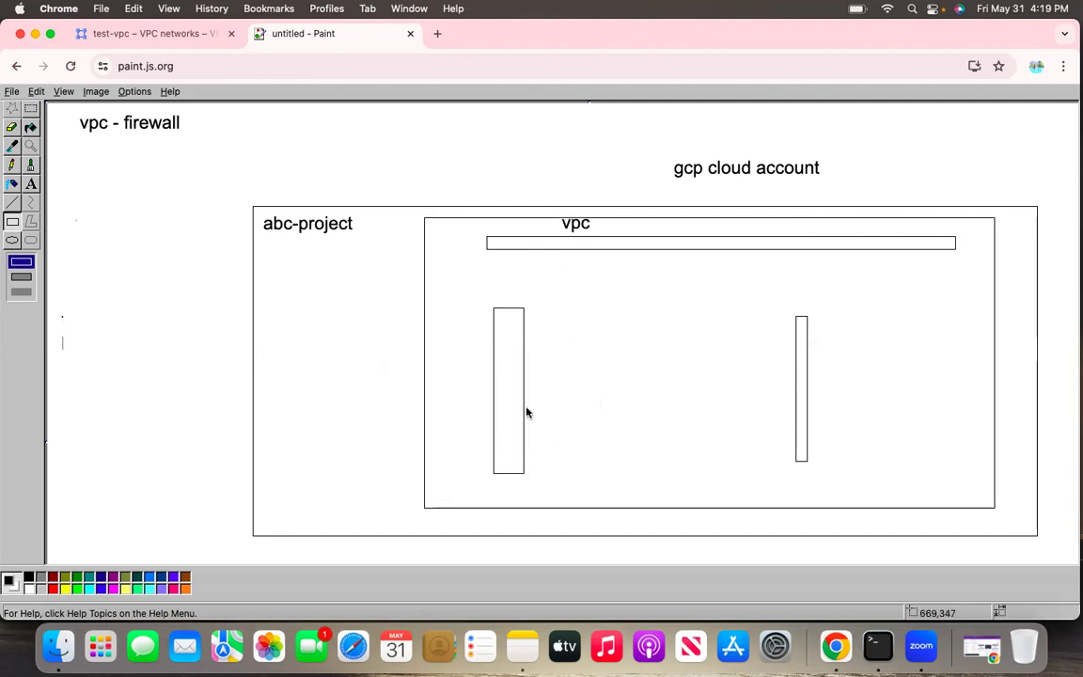
# Label the left upright rectangle "sub-1" and the right one "sub-2", each to the right of its shape
pyautogui.click(13, 202)
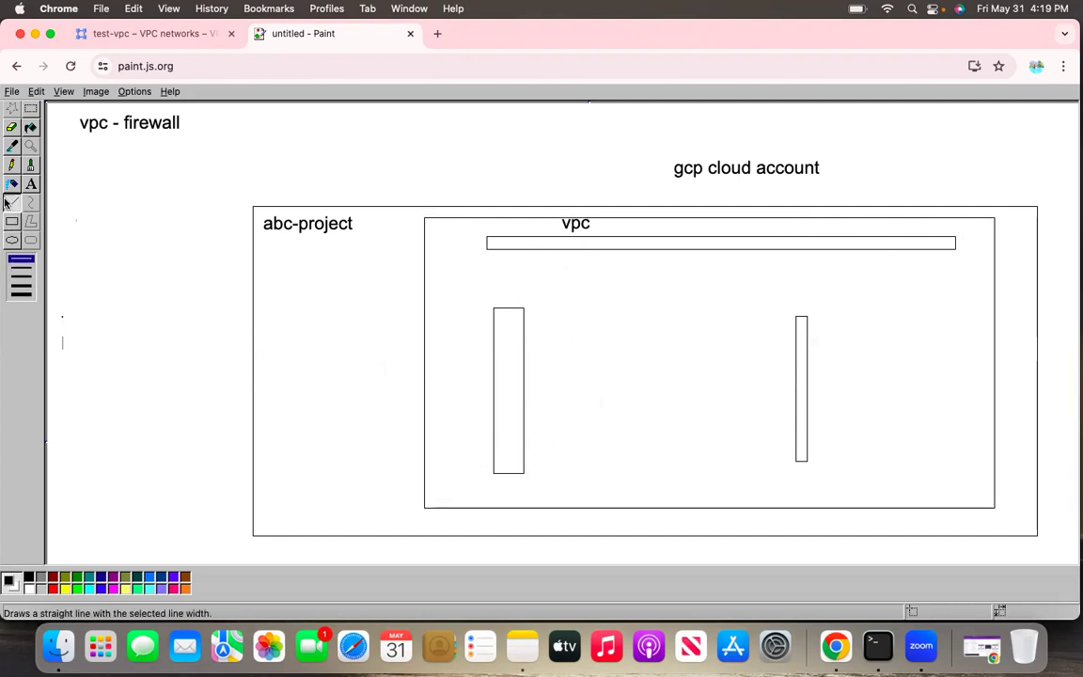
pyautogui.click(31, 184)
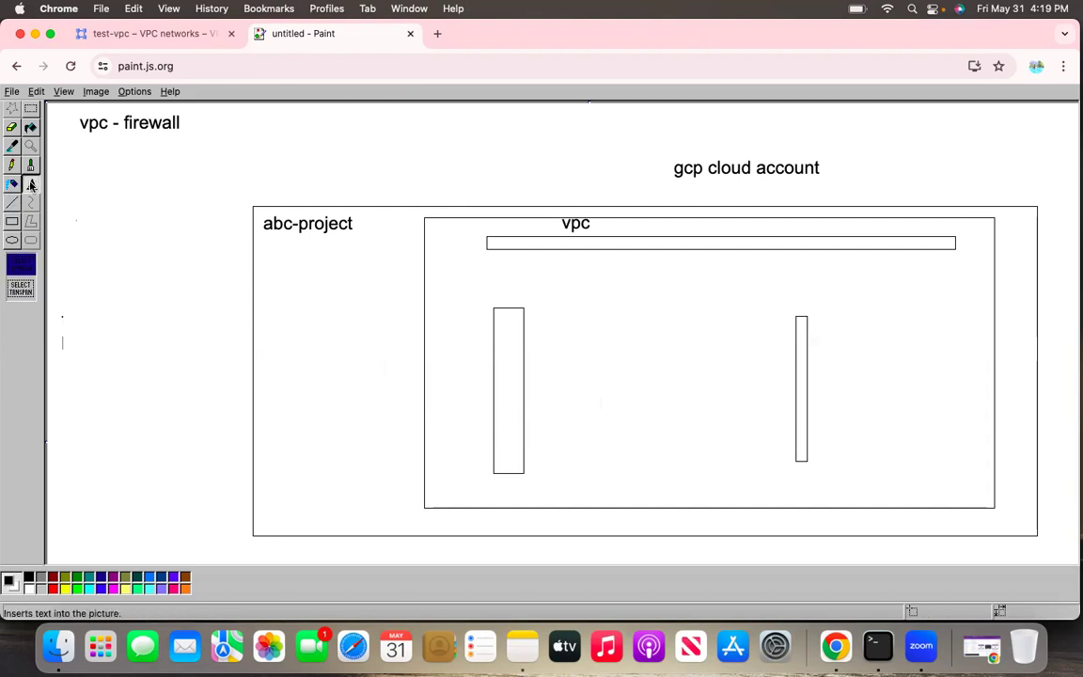
pyautogui.moveTo(542, 313); pyautogui.dragTo(652, 361)
pyautogui.write('sub-1')
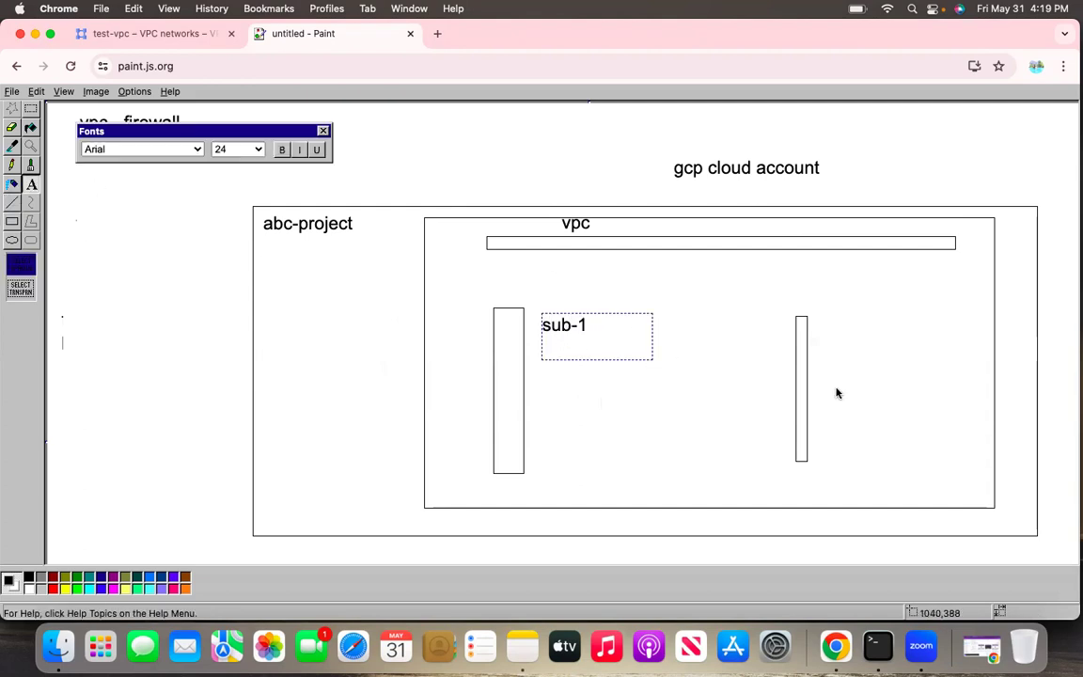
pyautogui.moveTo(818, 337); pyautogui.dragTo(931, 385)
pyautogui.write('sub-2')
pyautogui.click(931, 449)
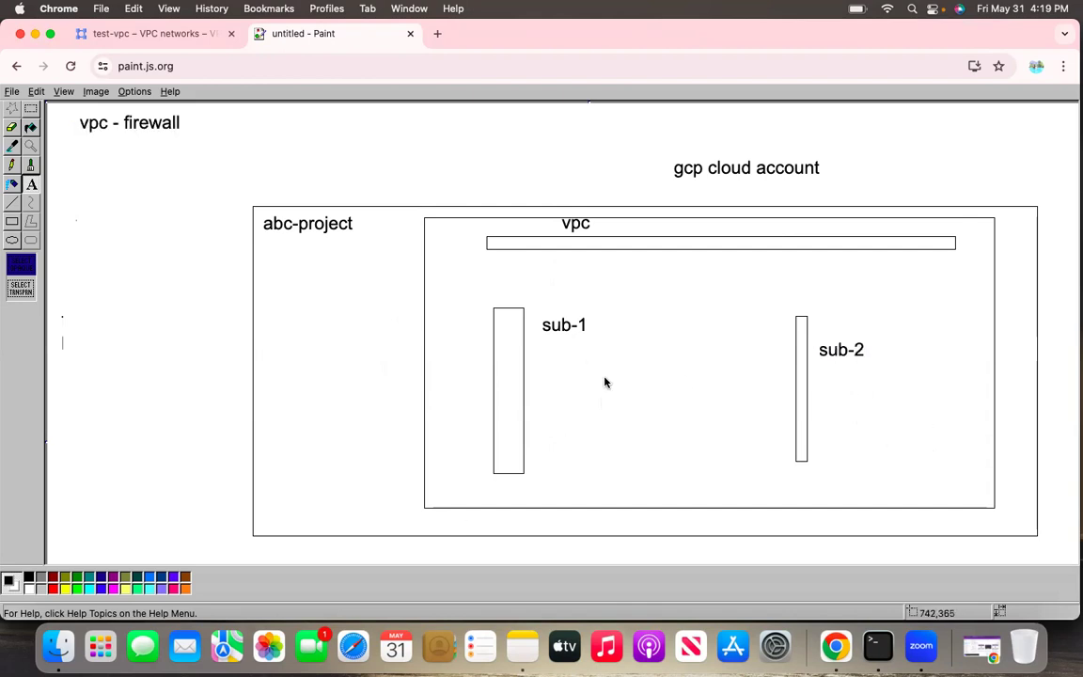
# Draw a box below the sub-1 label and add the text "vm-1" above the box
pyautogui.click(12, 221)
pyautogui.moveTo(546, 405); pyautogui.dragTo(658, 472)
pyautogui.click(31, 184)
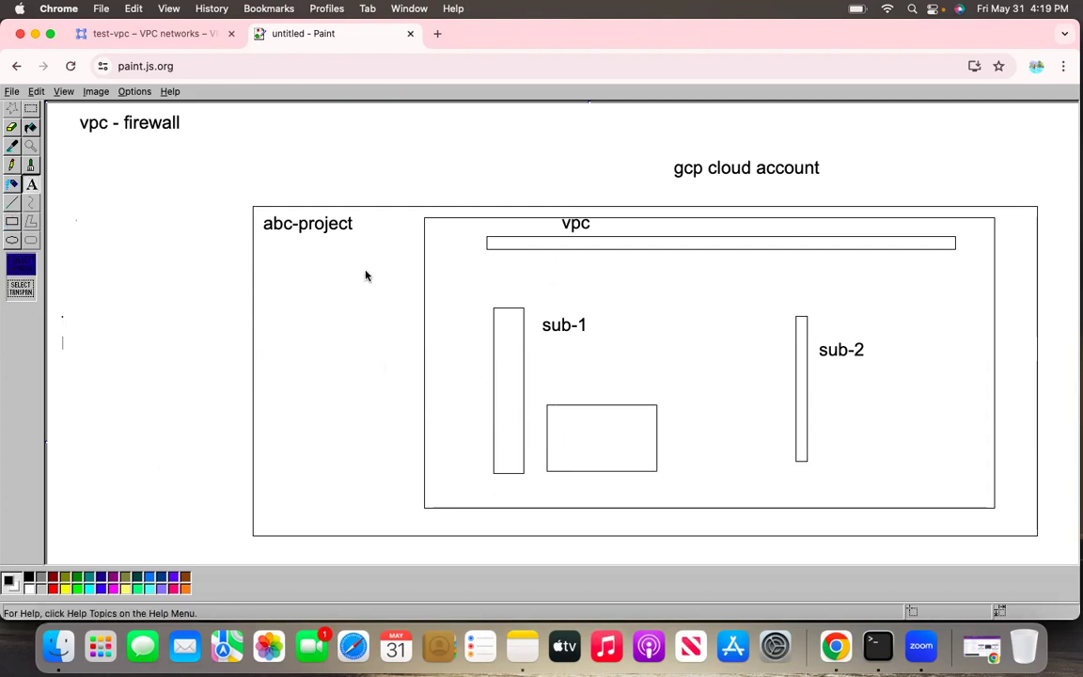
pyautogui.moveTo(550, 349); pyautogui.dragTo(662, 401)
pyautogui.write('vm')
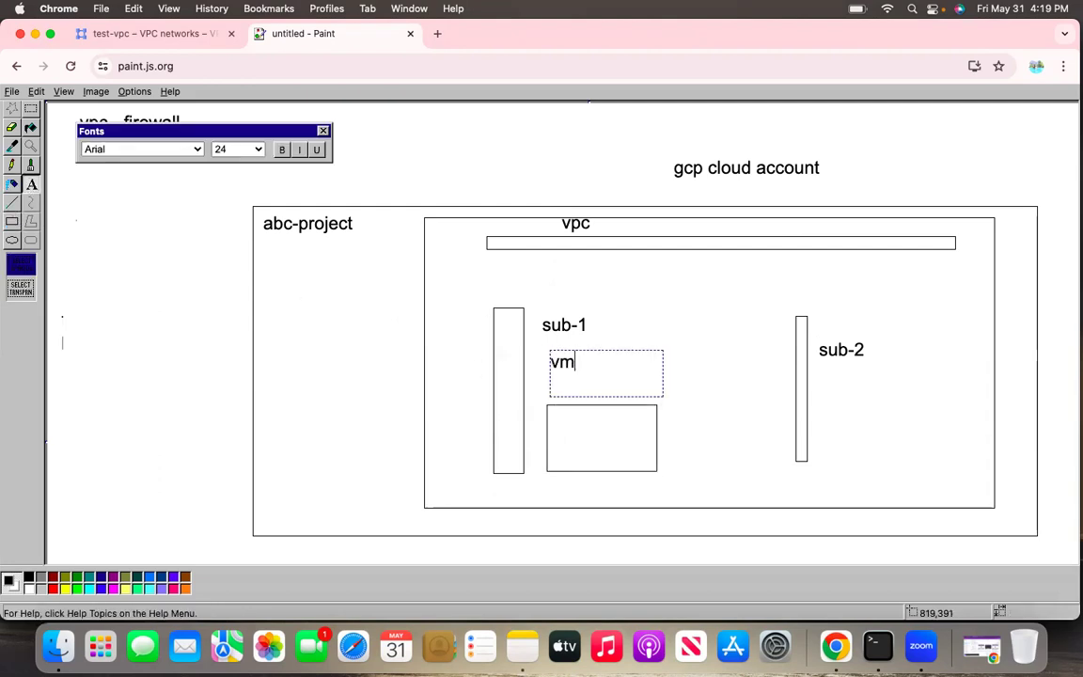
pyautogui.write('=-1')
# Draw a box below the sub-2 label and add the text "vm - b" above the box
pyautogui.moveTo(830, 404); pyautogui.dragTo(947, 477)
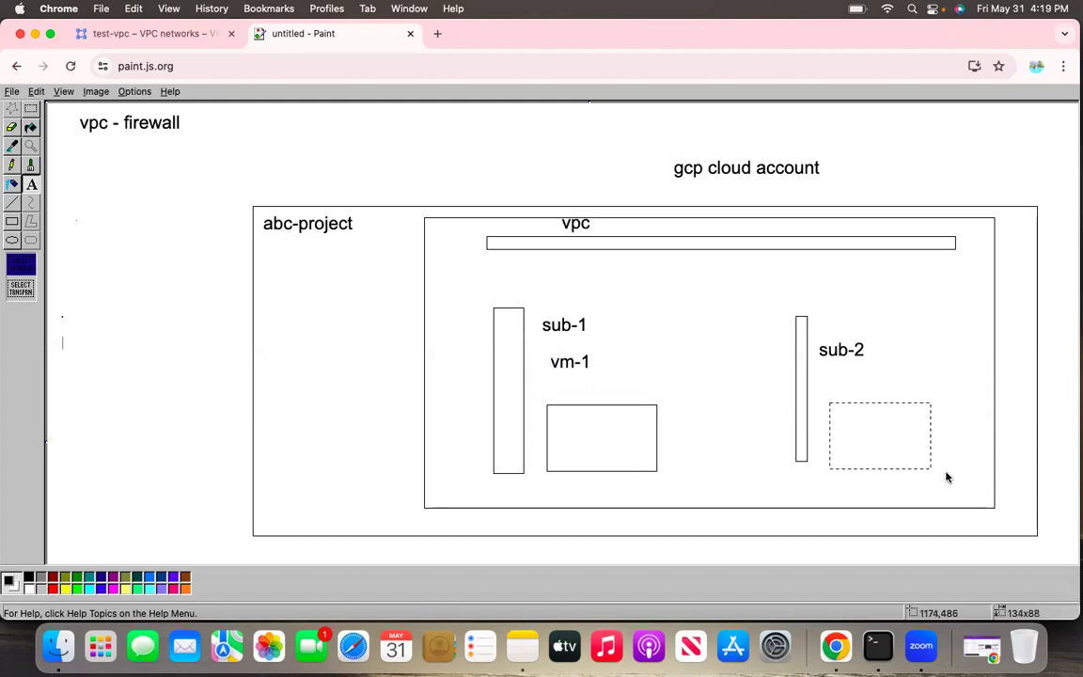
pyautogui.click(12, 221)
pyautogui.moveTo(839, 401); pyautogui.dragTo(942, 477)
pyautogui.click(31, 183)
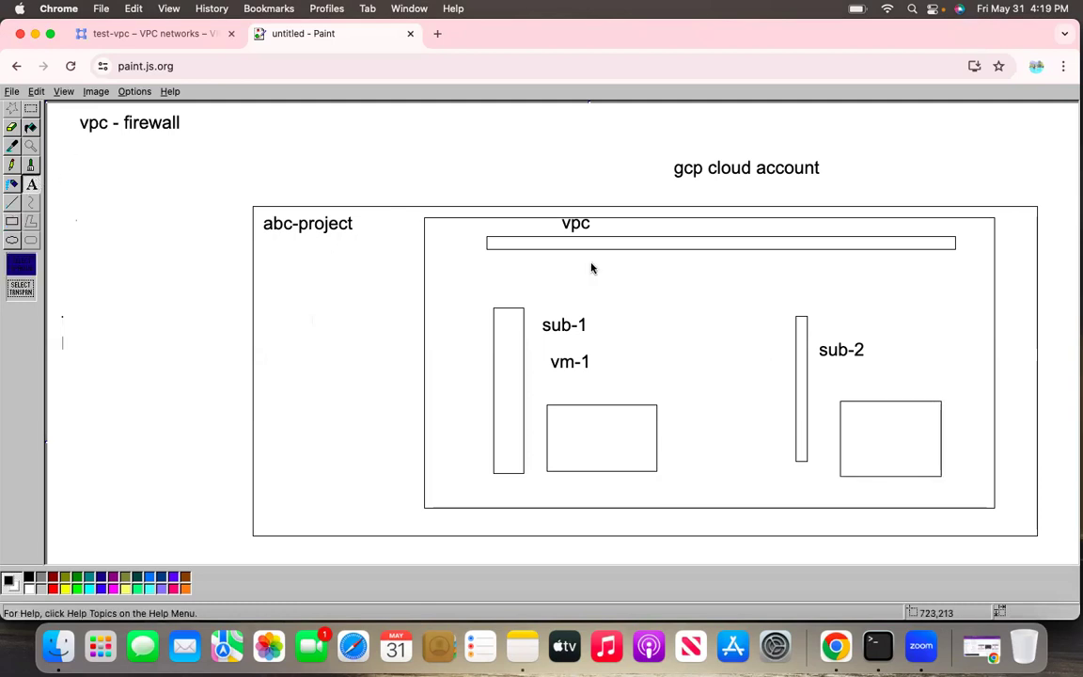
pyautogui.moveTo(840, 376); pyautogui.dragTo(957, 402)
pyautogui.write('vm - b')
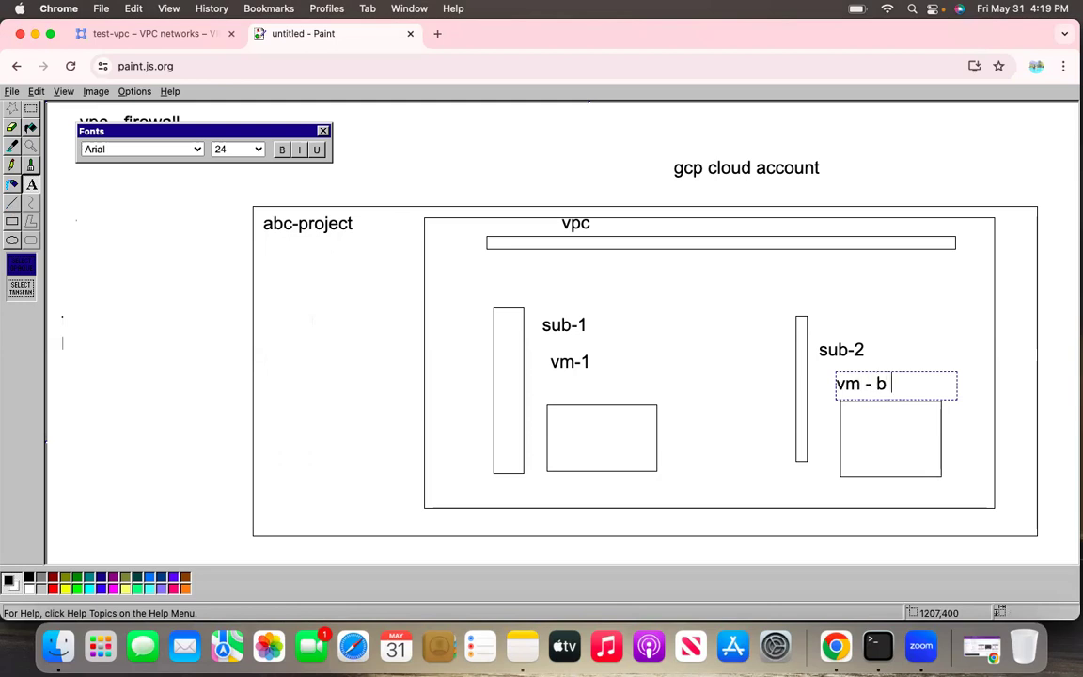
pyautogui.click(943, 362)
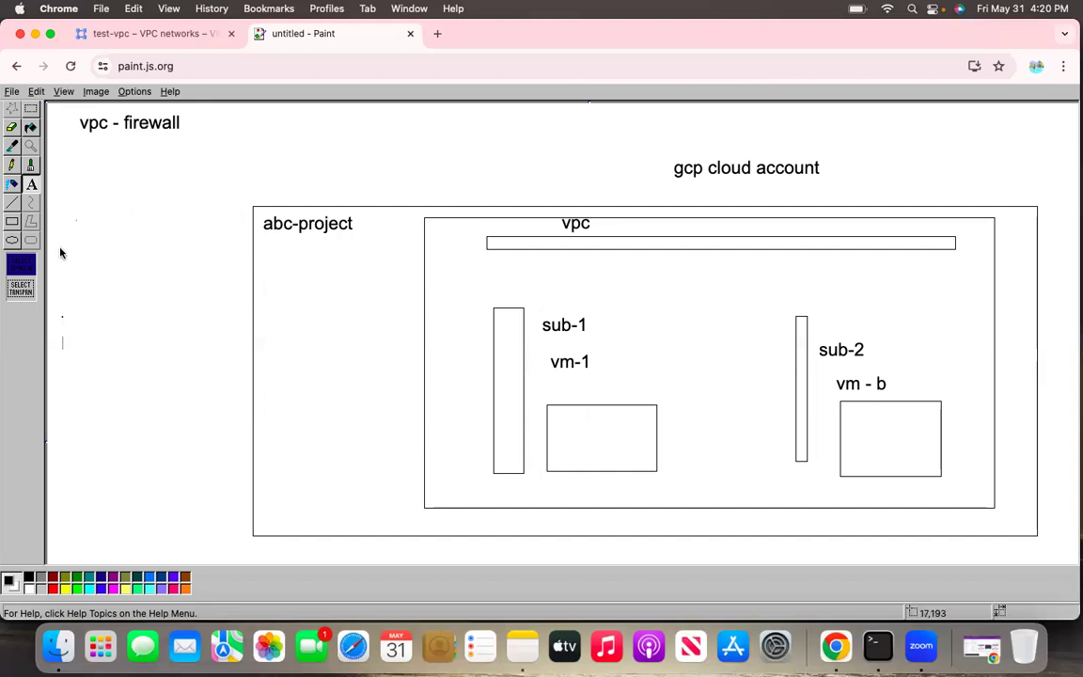
# Write the note "1 inbound and outbond traffic control" in a tall text area left of the large rectangle
pyautogui.moveTo(66, 188); pyautogui.dragTo(174, 369)
pyautogui.moveTo(212, 495); pyautogui.dragTo(235, 563)
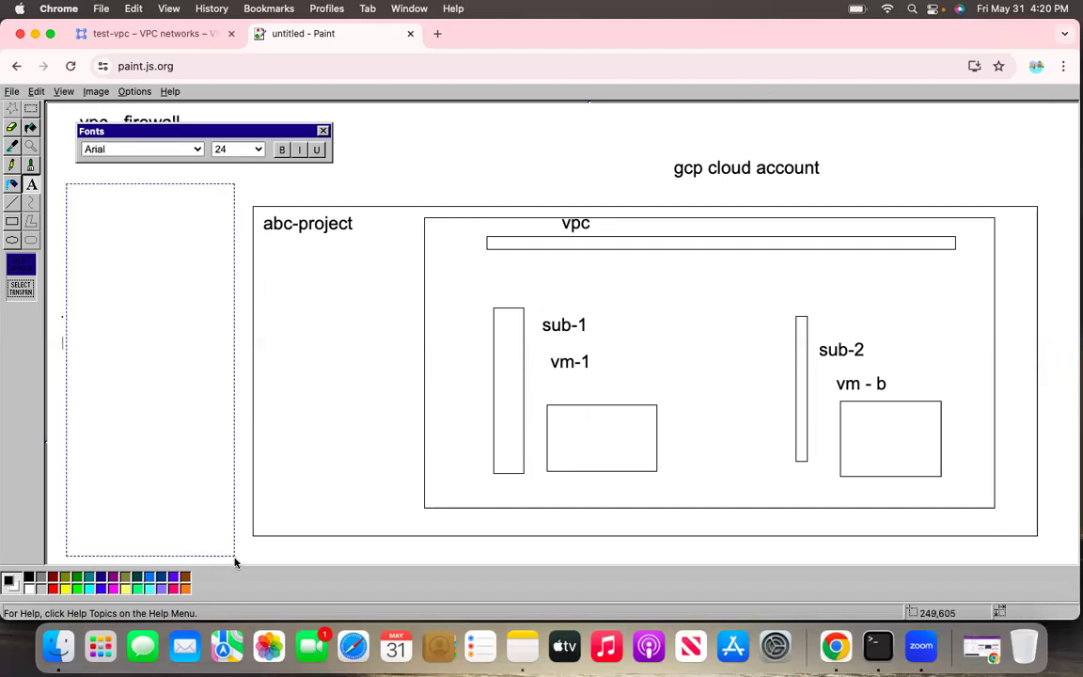
pyautogui.write('1 inbound and out')
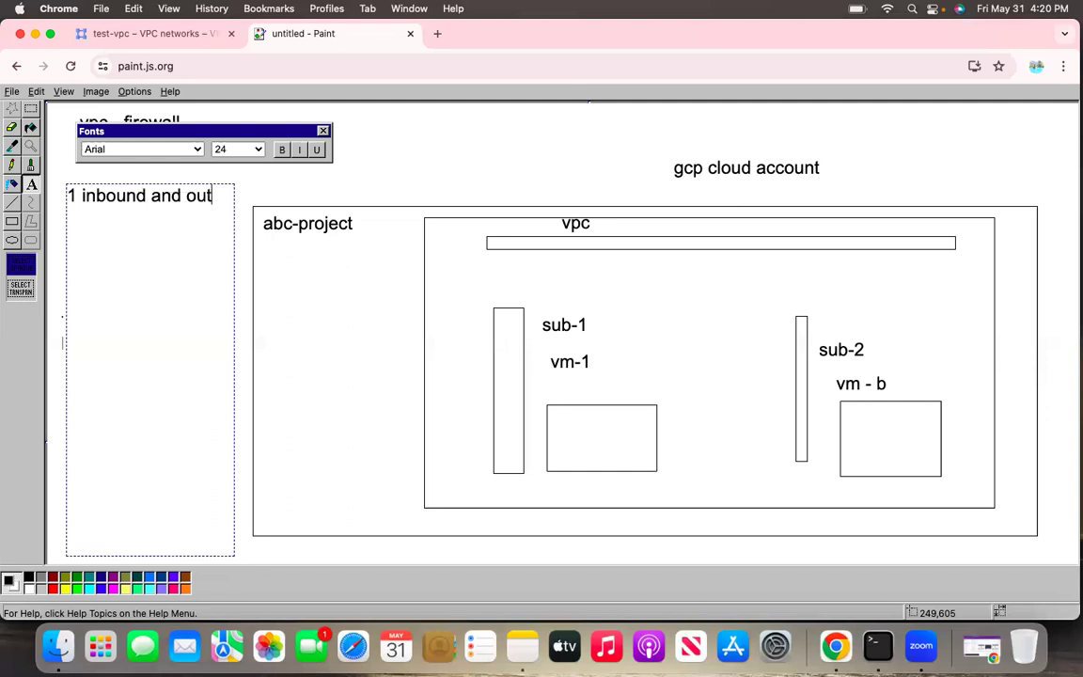
pyautogui.write('bond tra')
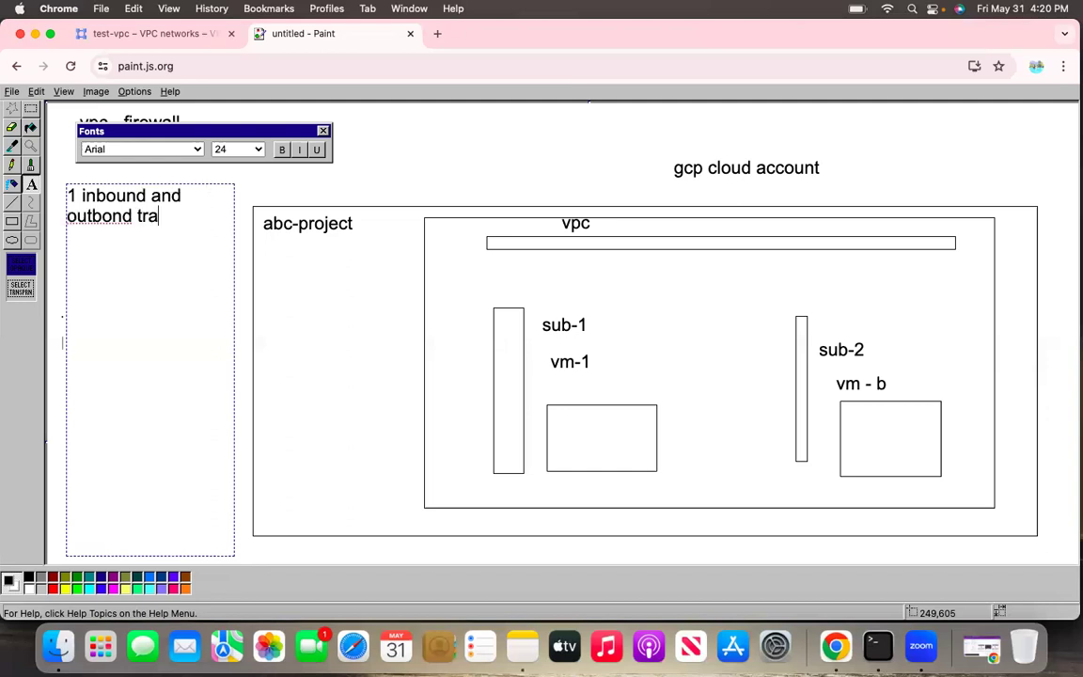
pyautogui.write('ffic control')
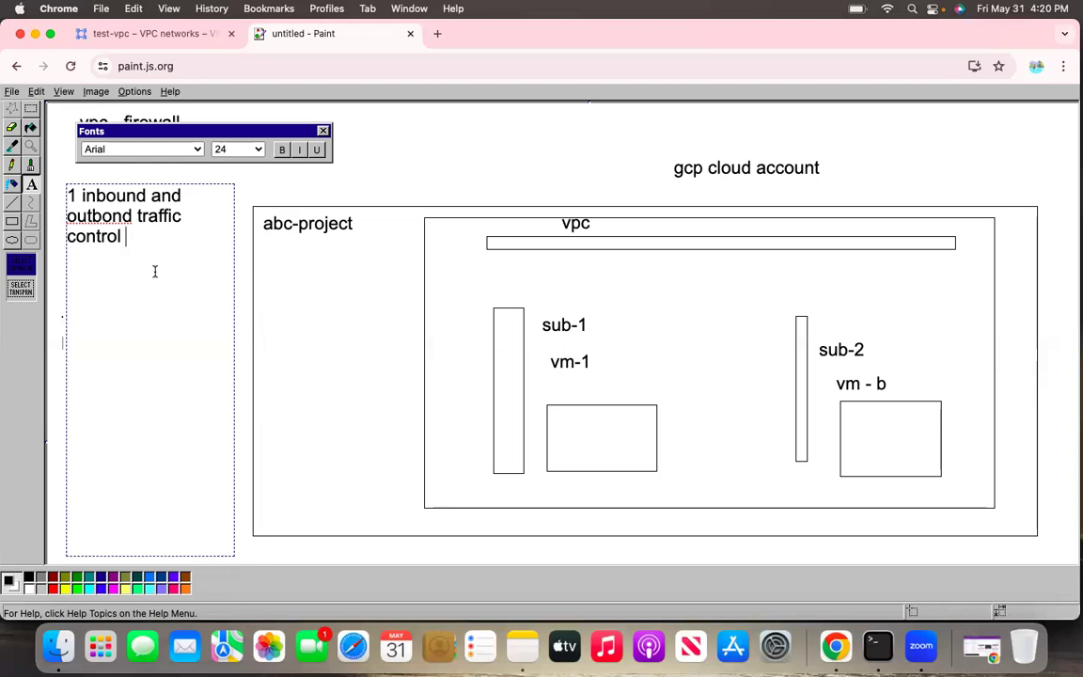
# Add the second point "2 - firewall" below the traffic control note, separated by a blank line
pyautogui.press('Return')
pyautogui.press('Return')
pyautogui.write('2 - firewall')
pyautogui.click(254, 302)
# Switch to the straight-line tool for drawing on the diagram
pyautogui.click(11, 205)
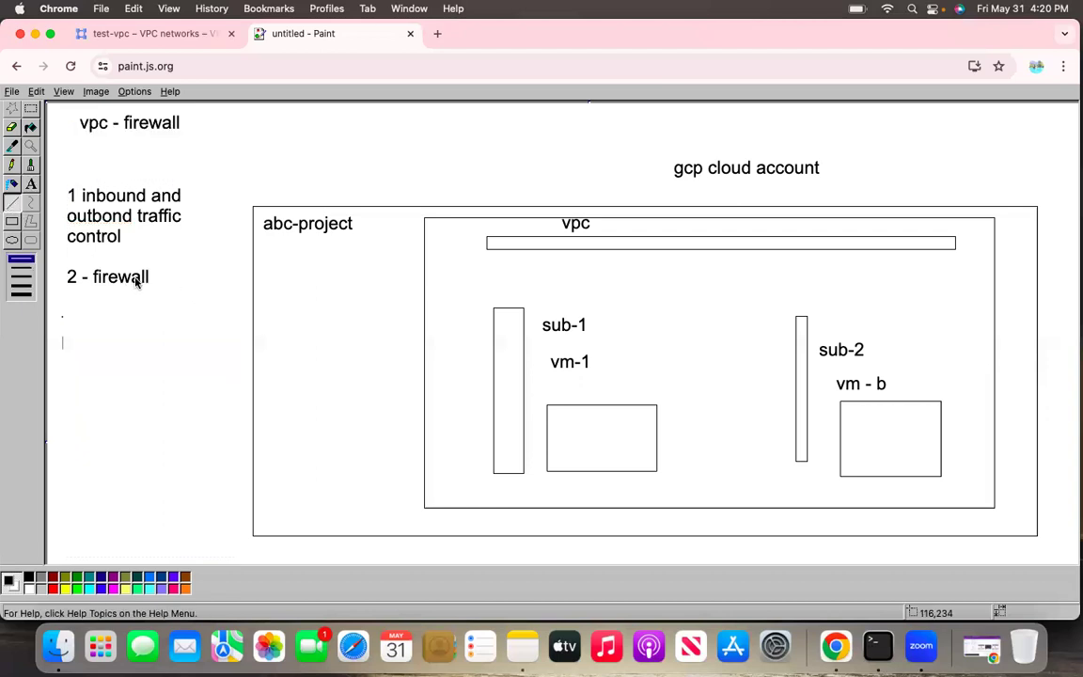
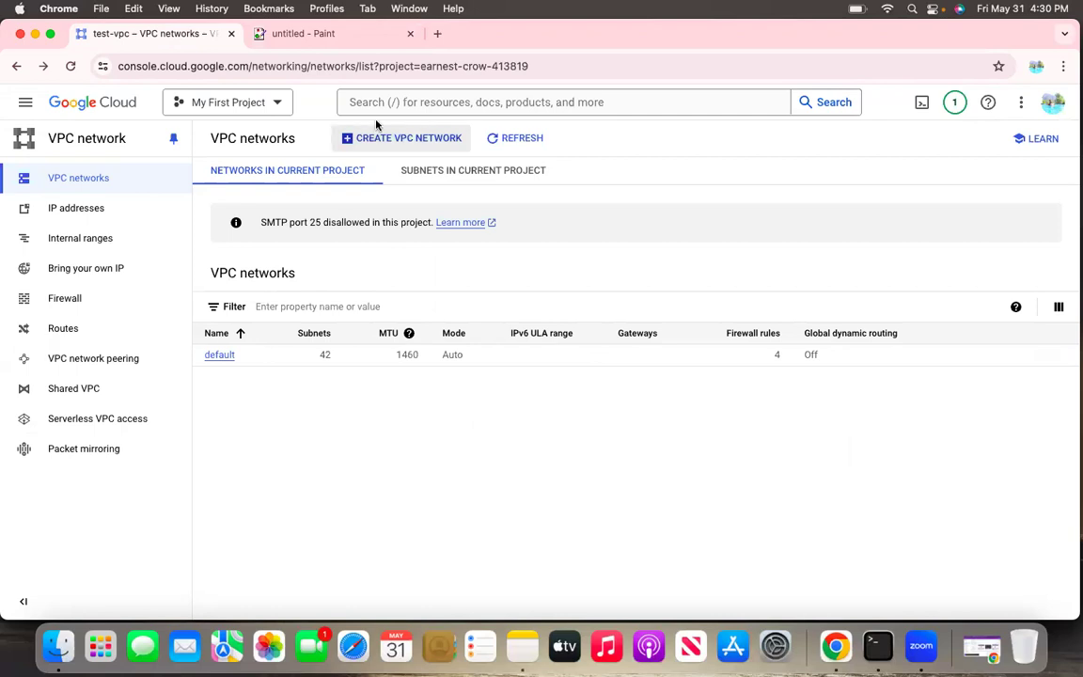
# Start creating a new VPC network in My First Project and name it test-vpc
pyautogui.click(85, 106)
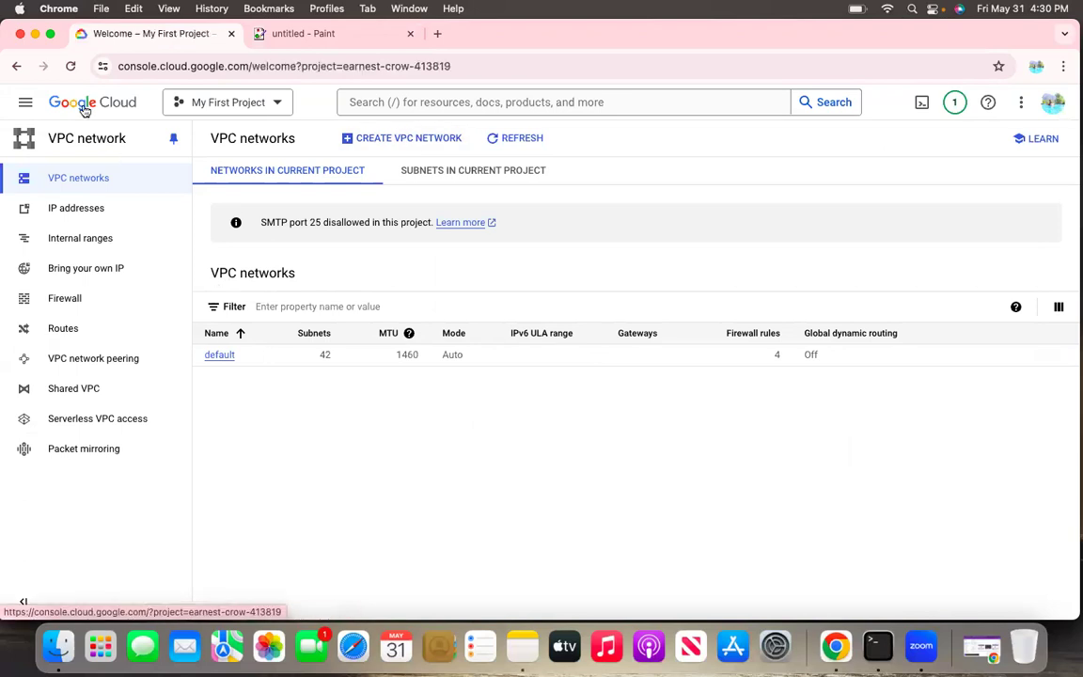
pyautogui.click(25, 102)
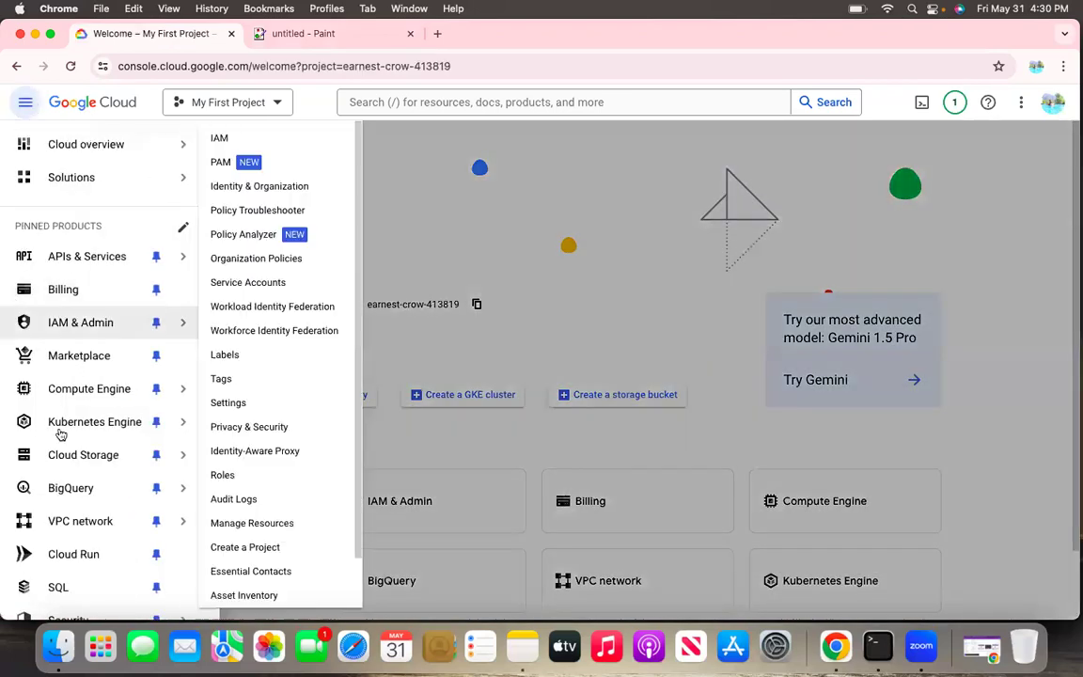
pyautogui.click(73, 523)
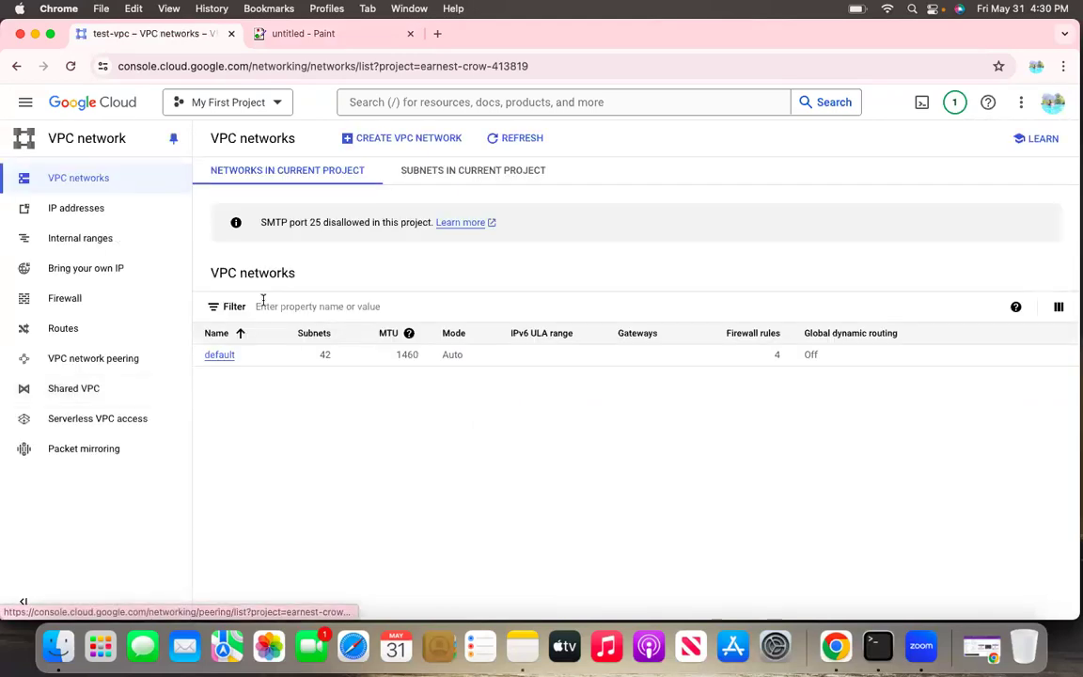
pyautogui.click(391, 141)
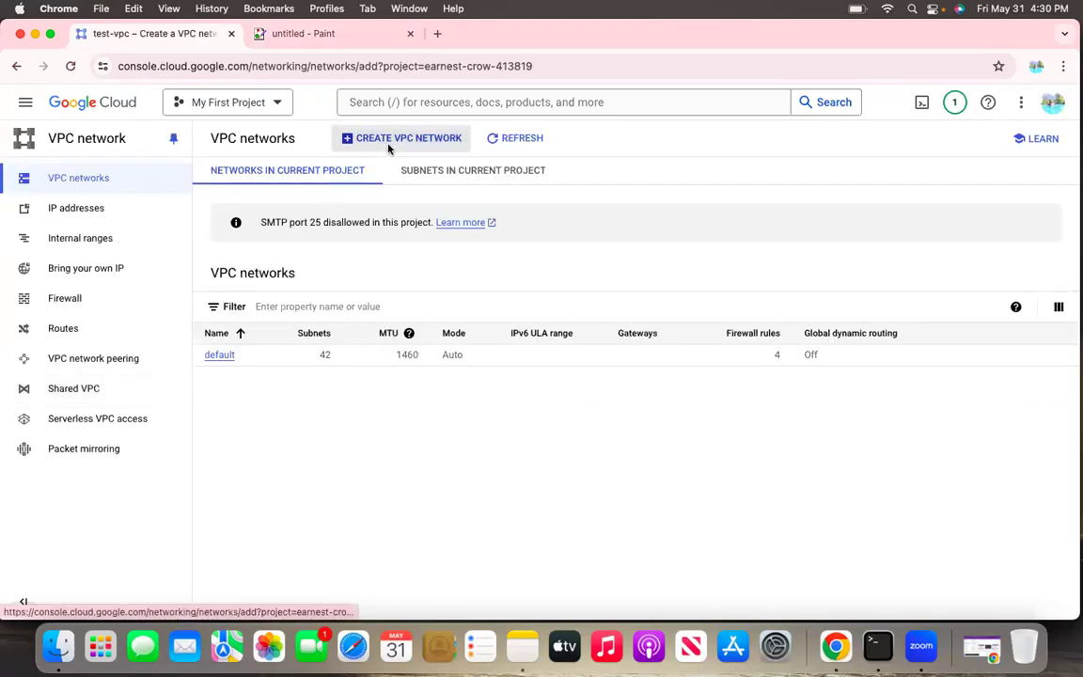
pyautogui.click(339, 195)
pyautogui.write('test')
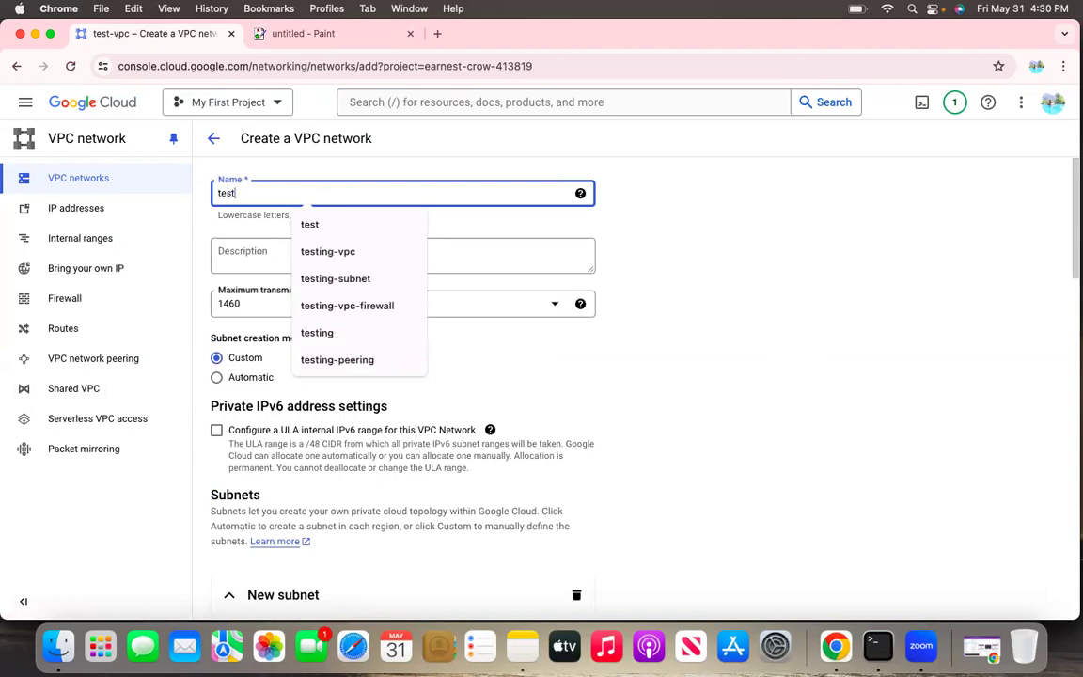
pyautogui.write('-vpc')
# Set the subnet creation mode of the new network to Automatic
pyautogui.scroll(-3, 334, 302)
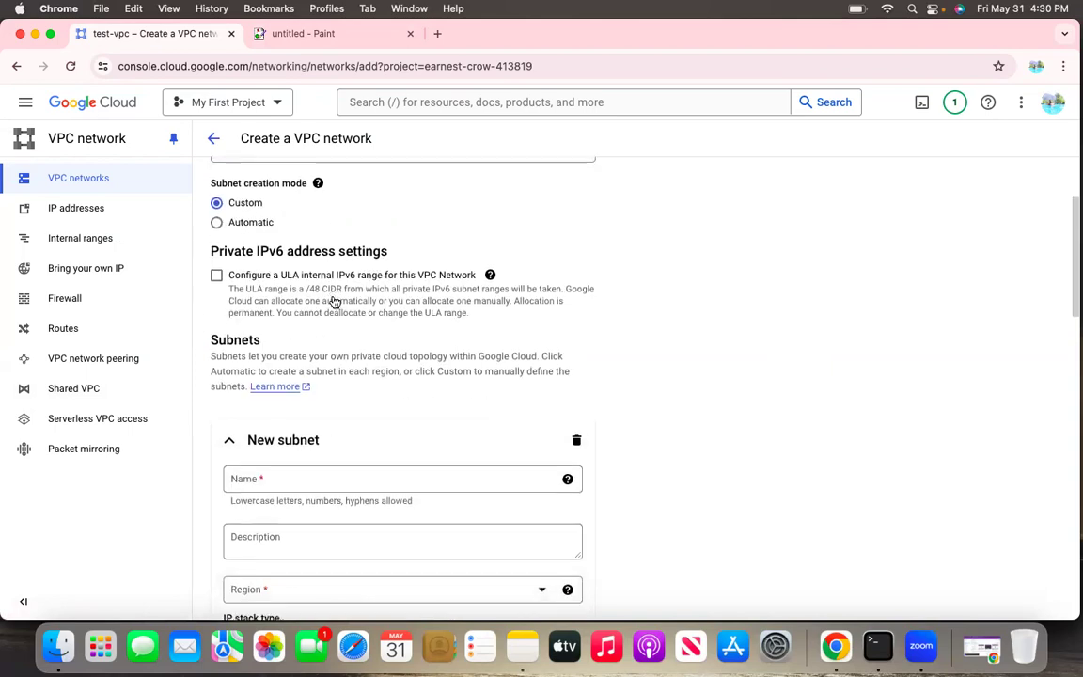
pyautogui.scroll(-3, 334, 302)
pyautogui.scroll(5, 337, 294)
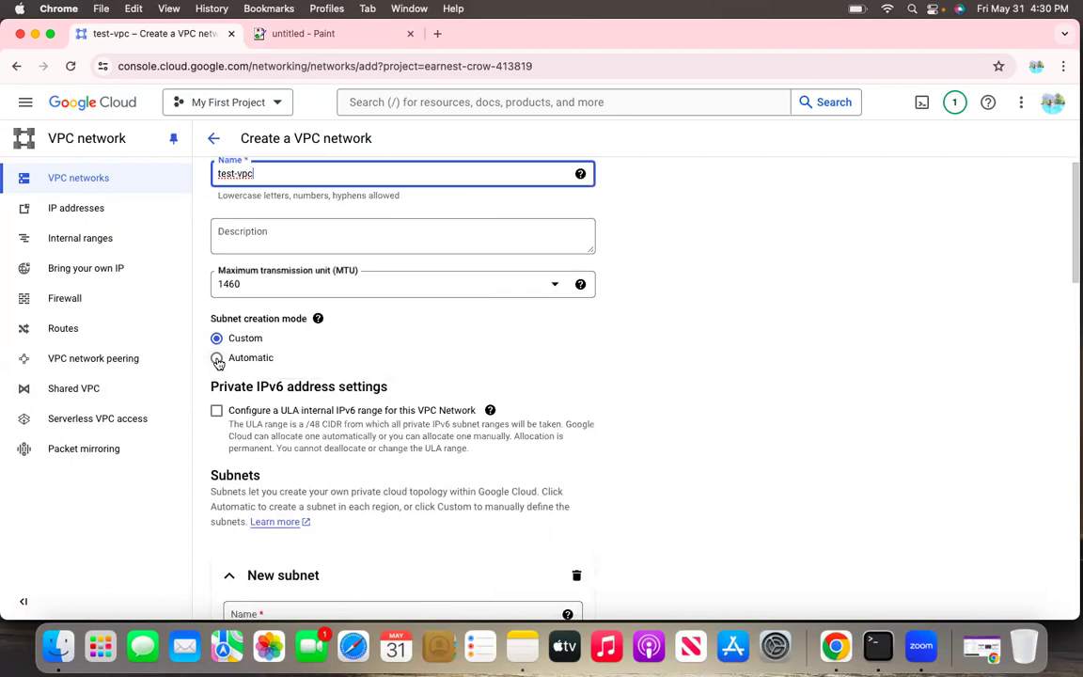
pyautogui.click(220, 357)
# Examine the IPv4 firewall rules offered for the new network and the project's existing VPC firewall rules on the firewall policies page
pyautogui.scroll(-10, 285, 373)
pyautogui.scroll(-3, 285, 374)
pyautogui.scroll(3, 283, 372)
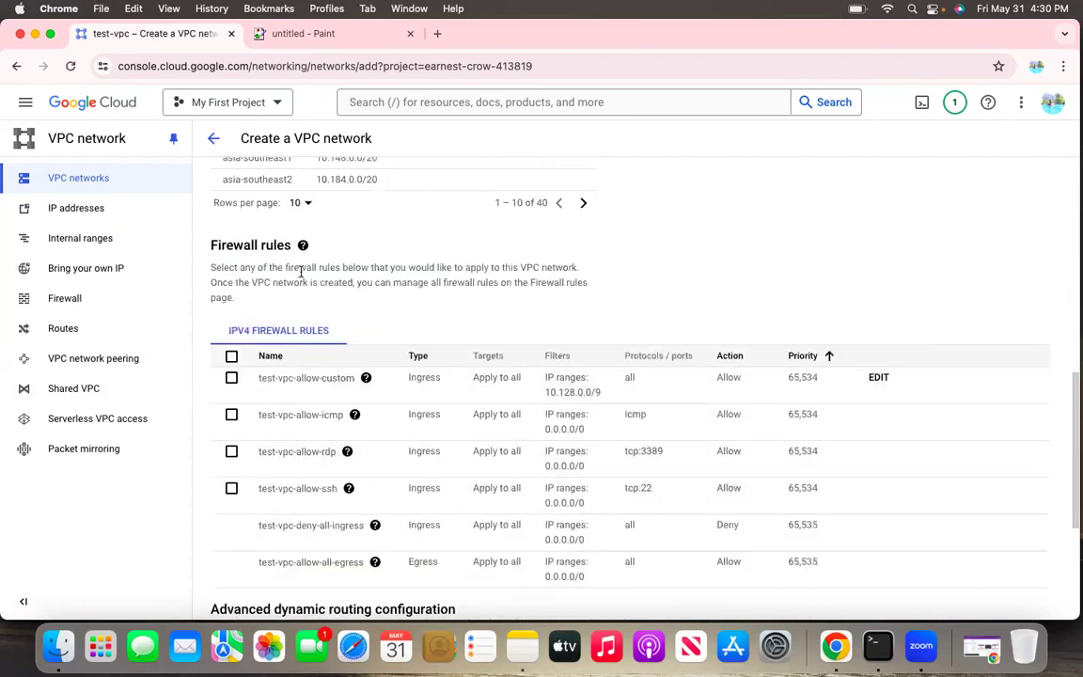
pyautogui.scroll(-3, 311, 301)
pyautogui.moveTo(344, 352)
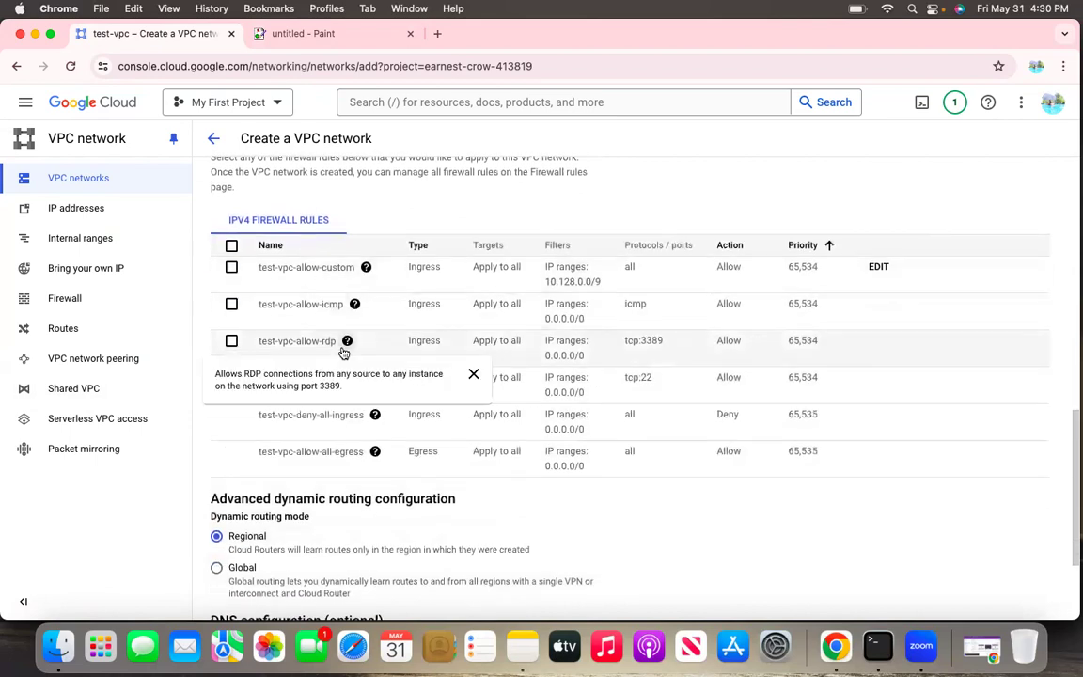
pyautogui.scroll(-2, 330, 335)
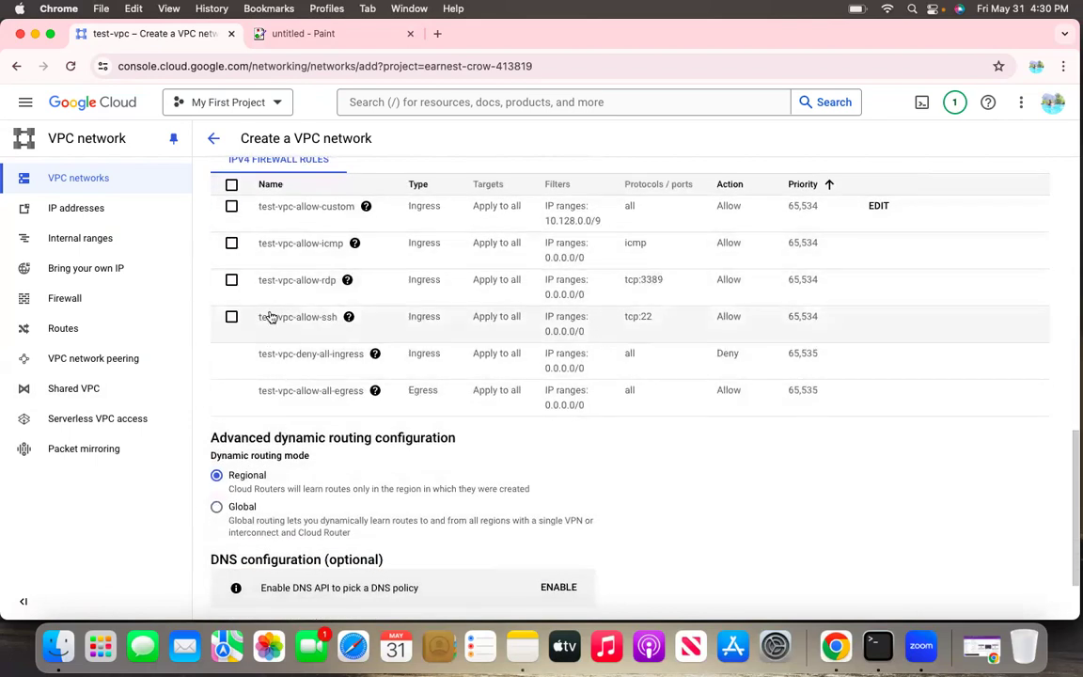
pyautogui.click(89, 299)
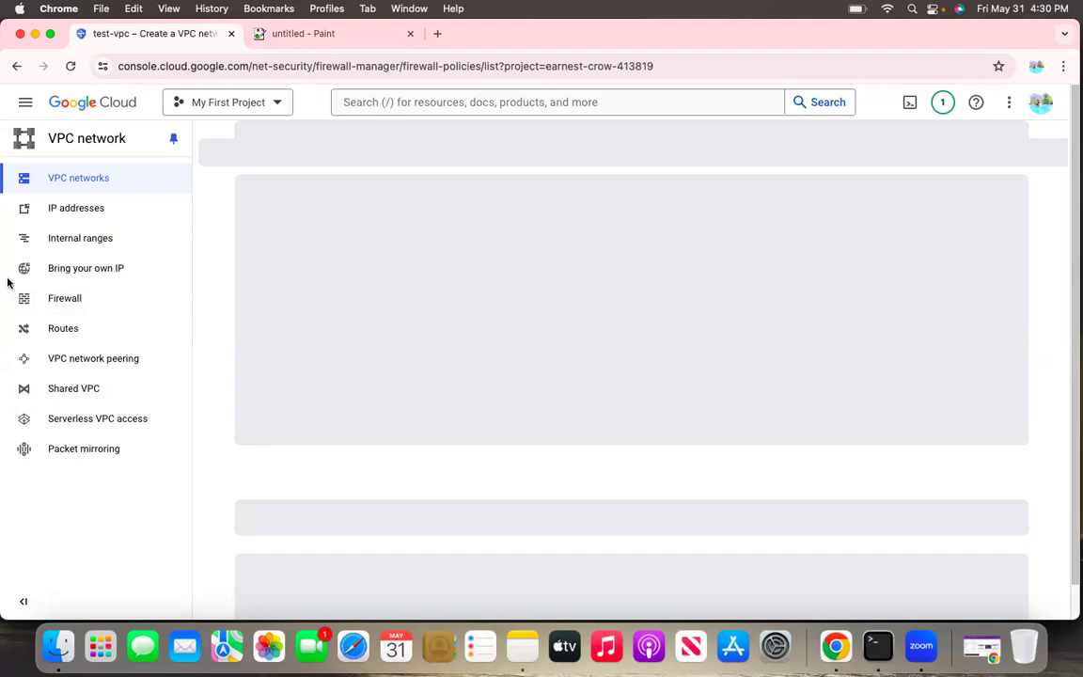
pyautogui.scroll(-4, 348, 430)
pyautogui.scroll(-3, 348, 429)
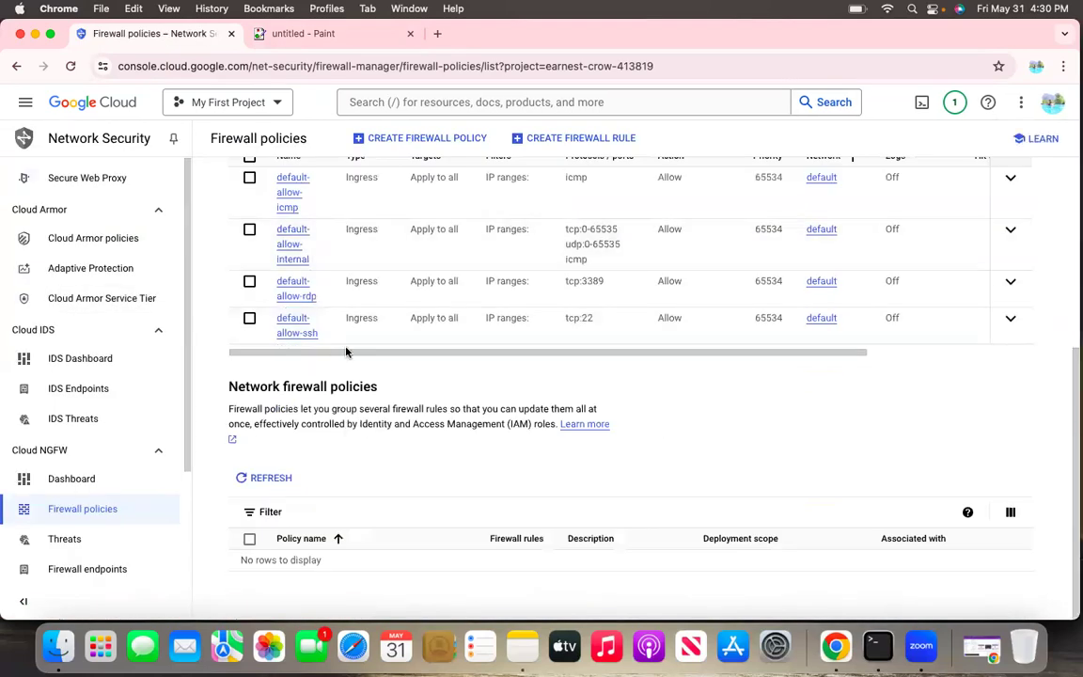
pyautogui.scroll(5, 331, 257)
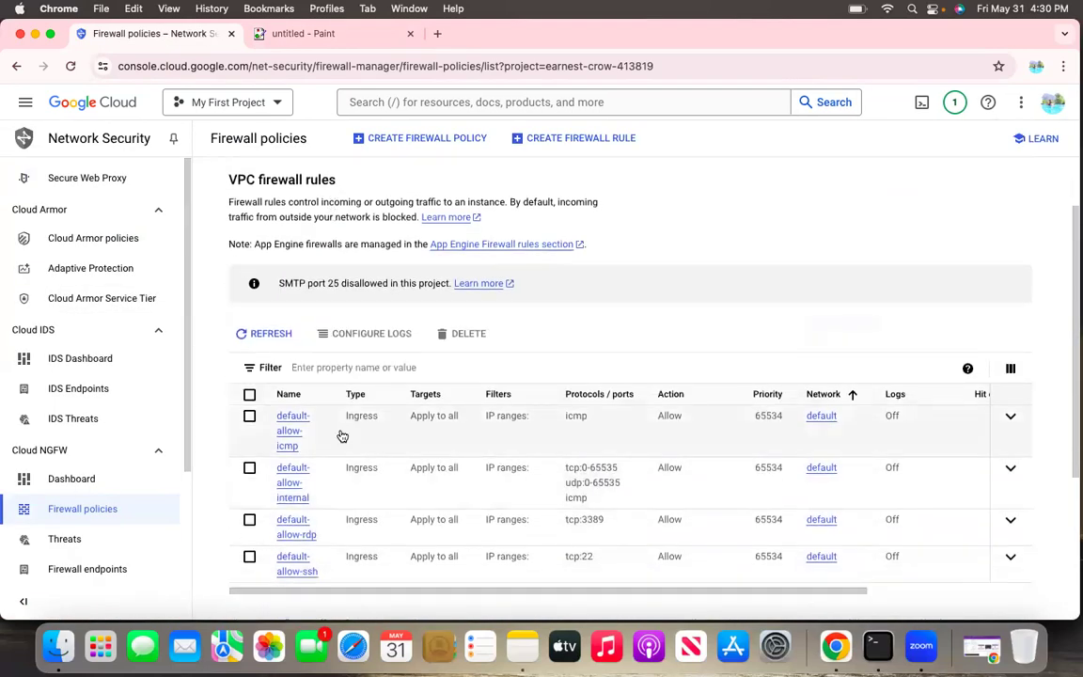
# Return to the test-vpc creation form, choose Automatic subnet creation, and create the network without selecting any optional firewall rules
pyautogui.click(20, 65)
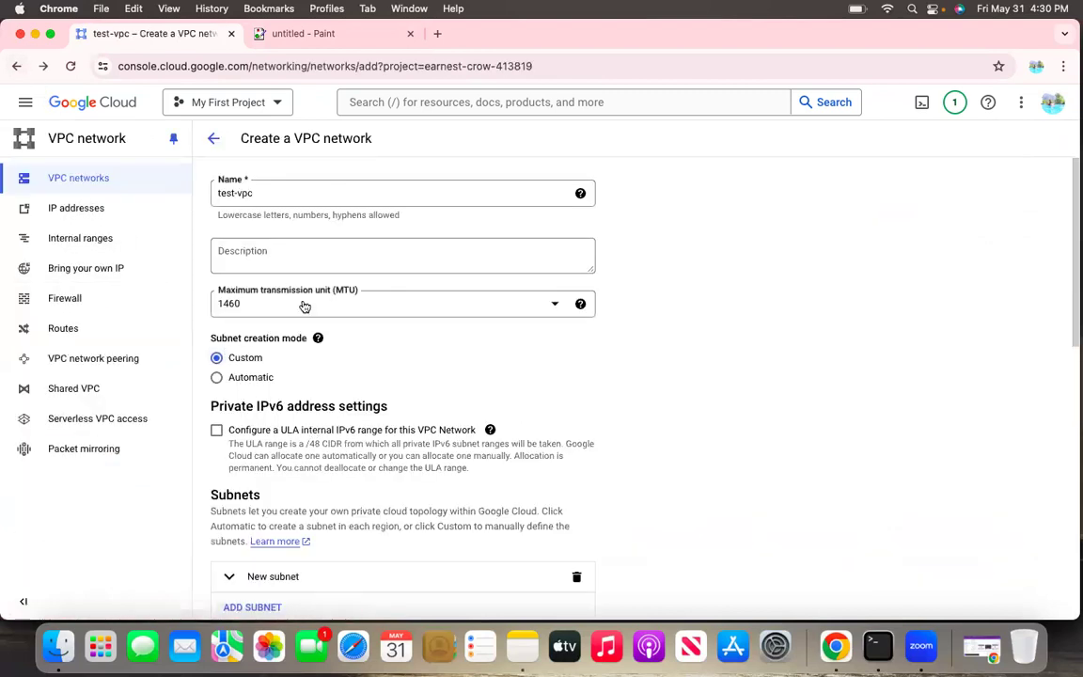
pyautogui.scroll(-5, 304, 307)
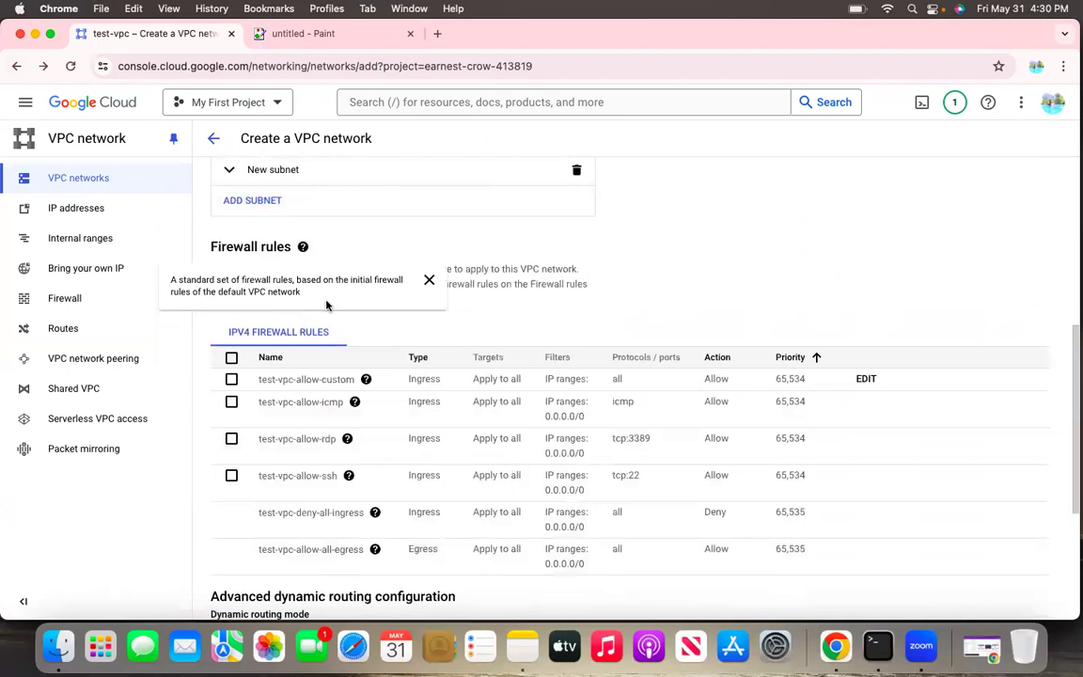
pyautogui.scroll(5, 372, 268)
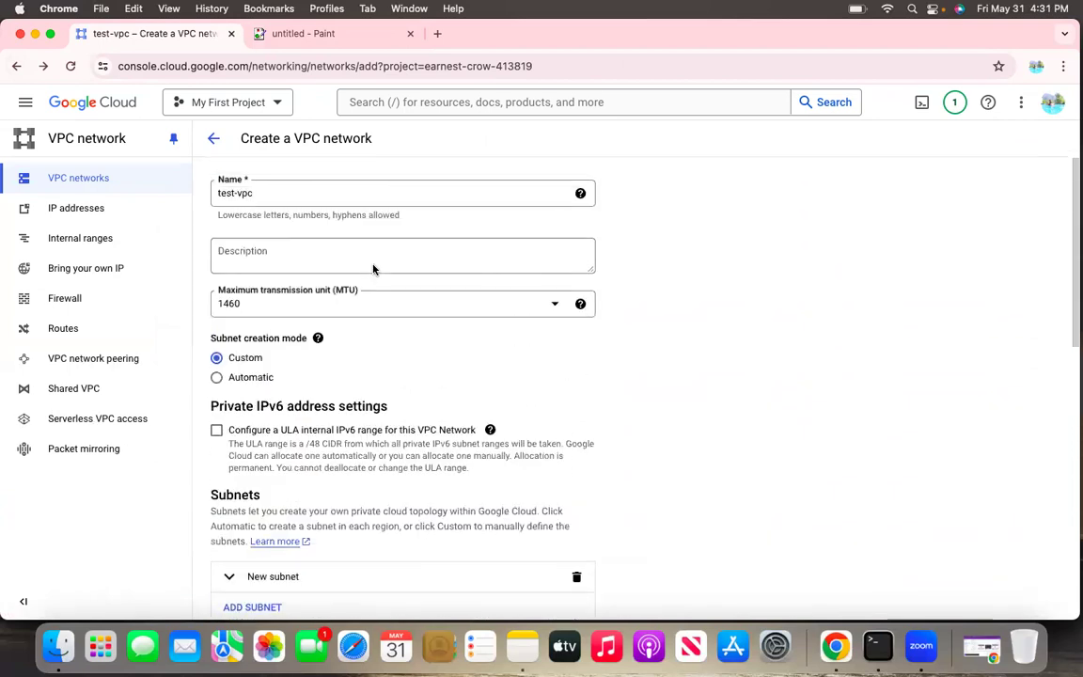
pyautogui.scroll(-3, 333, 295)
pyautogui.click(249, 214)
pyautogui.scroll(-10, 254, 254)
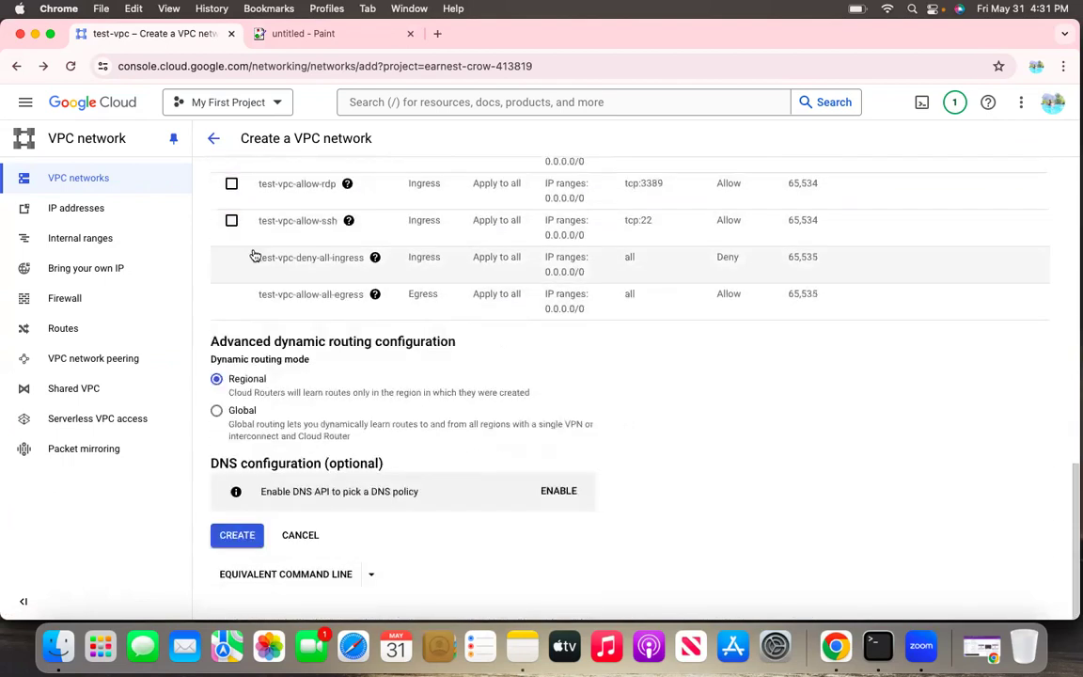
pyautogui.click(235, 535)
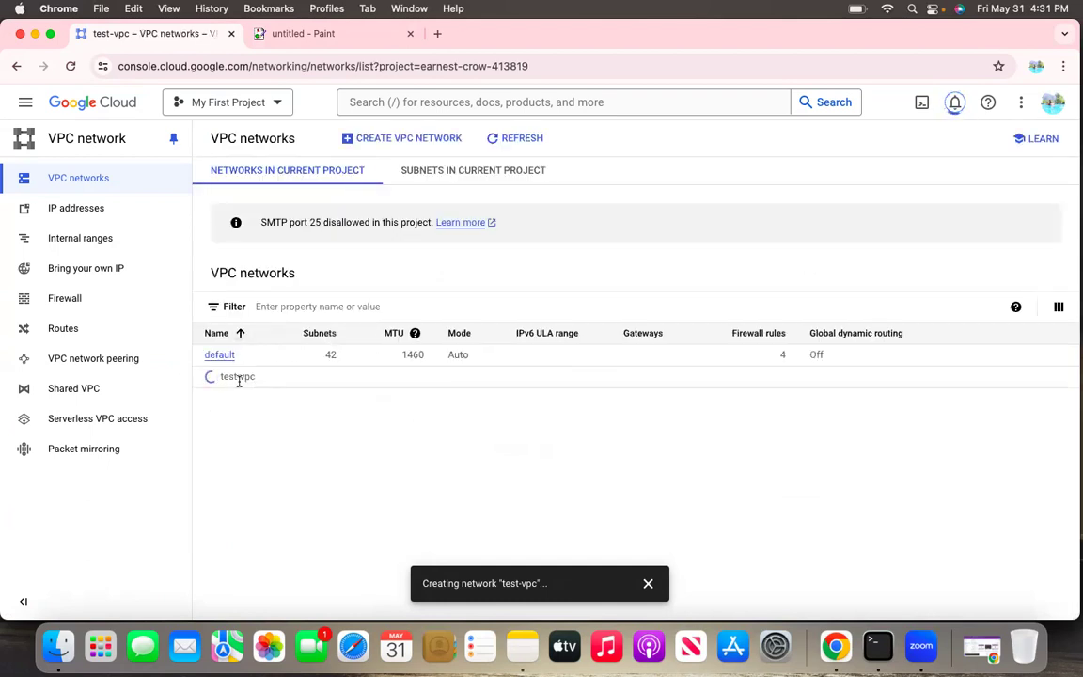
# Open the firewall policies page and review the VPC firewall rules of the default network
pyautogui.click(80, 300)
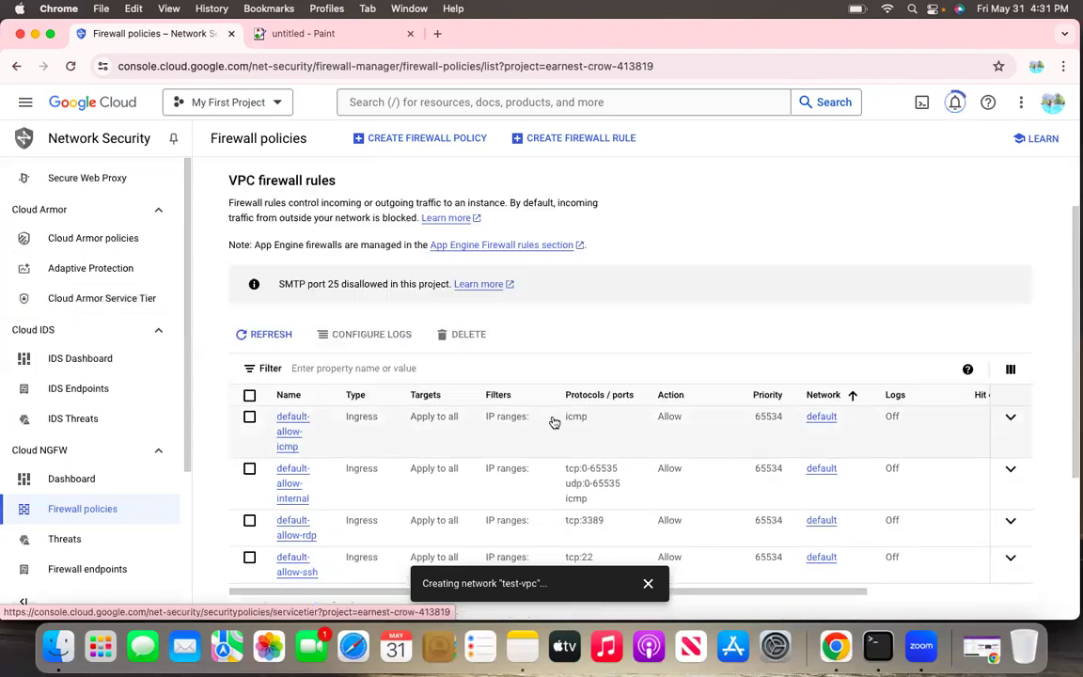
pyautogui.scroll(-3, 568, 438)
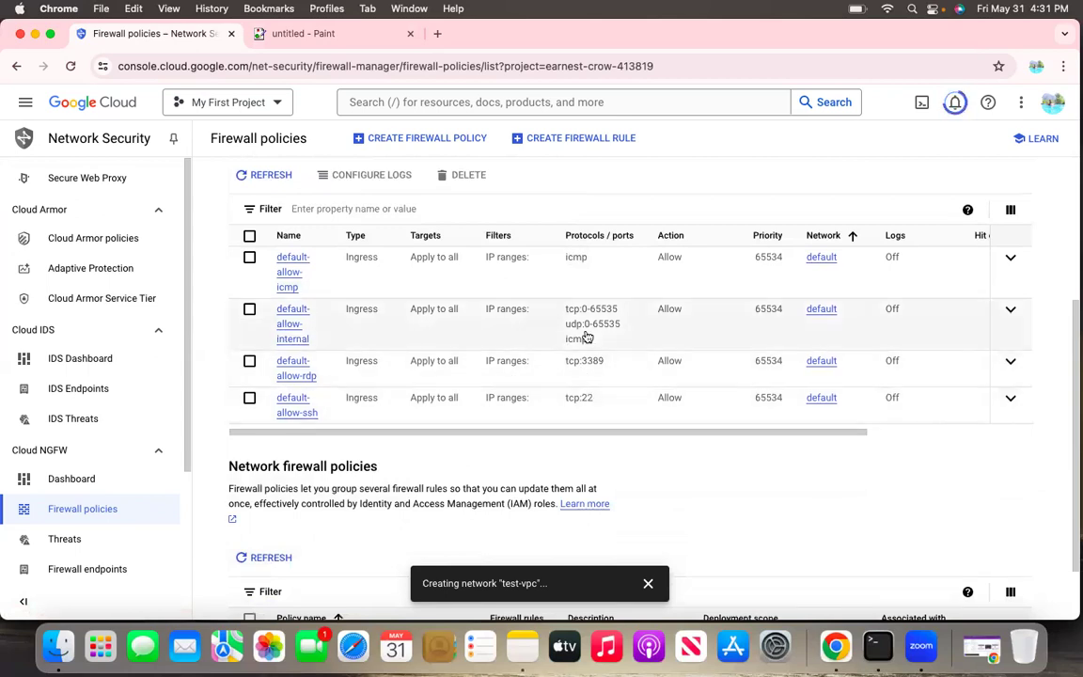
pyautogui.scroll(4, 586, 336)
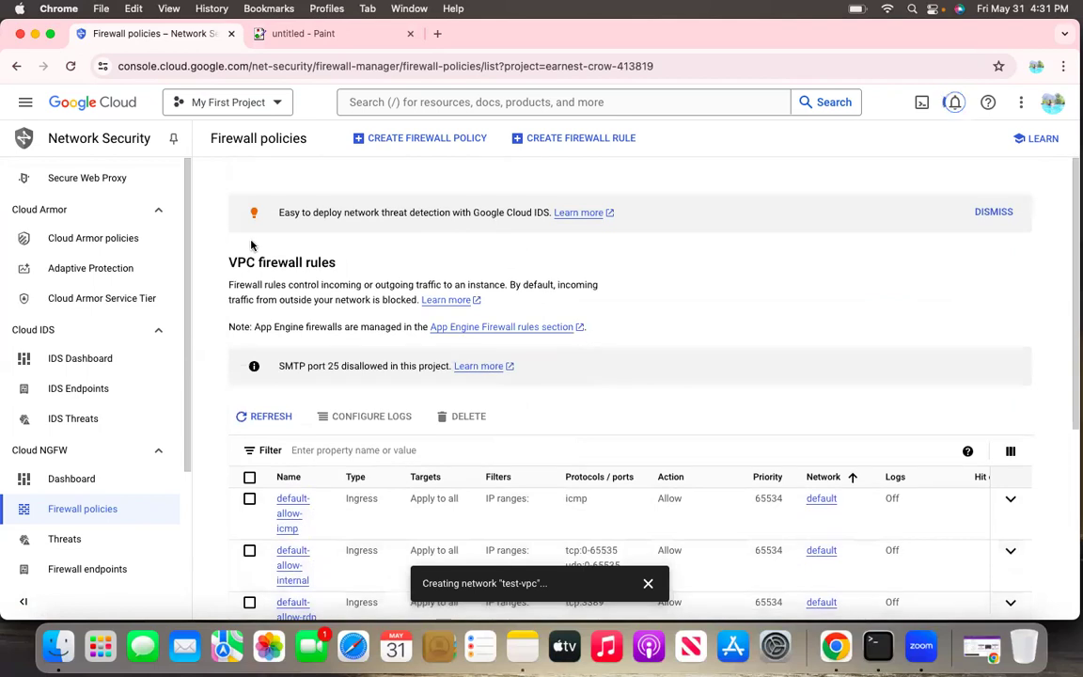
# Return to the VPC networks list and open the firewalls section of the test-vpc network's details
pyautogui.click(93, 111)
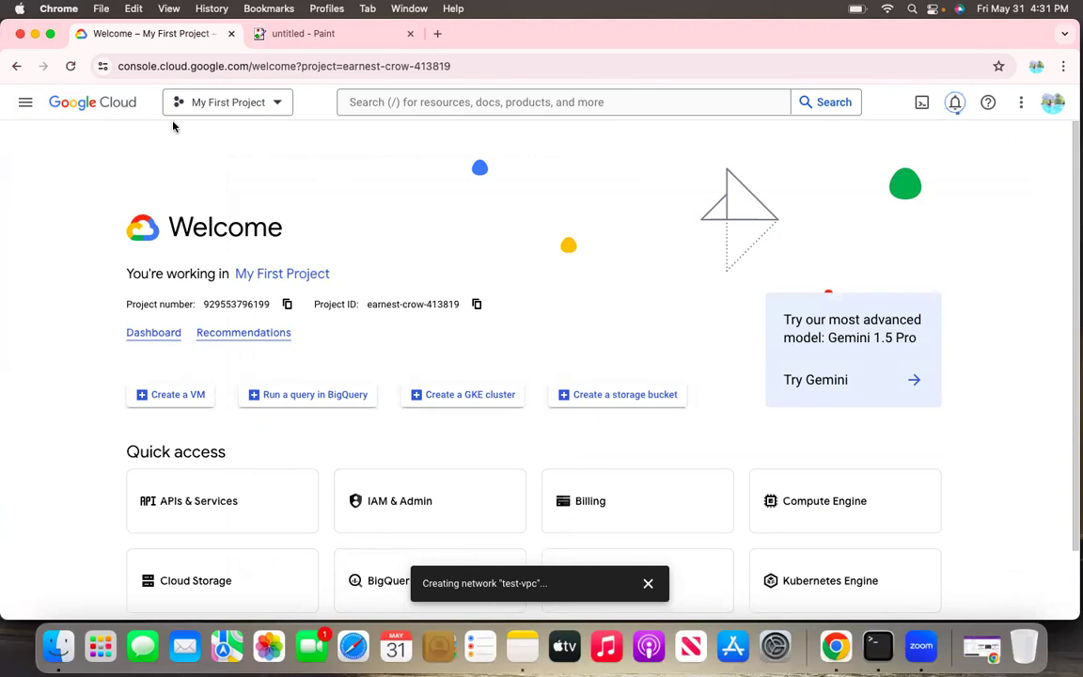
pyautogui.click(25, 102)
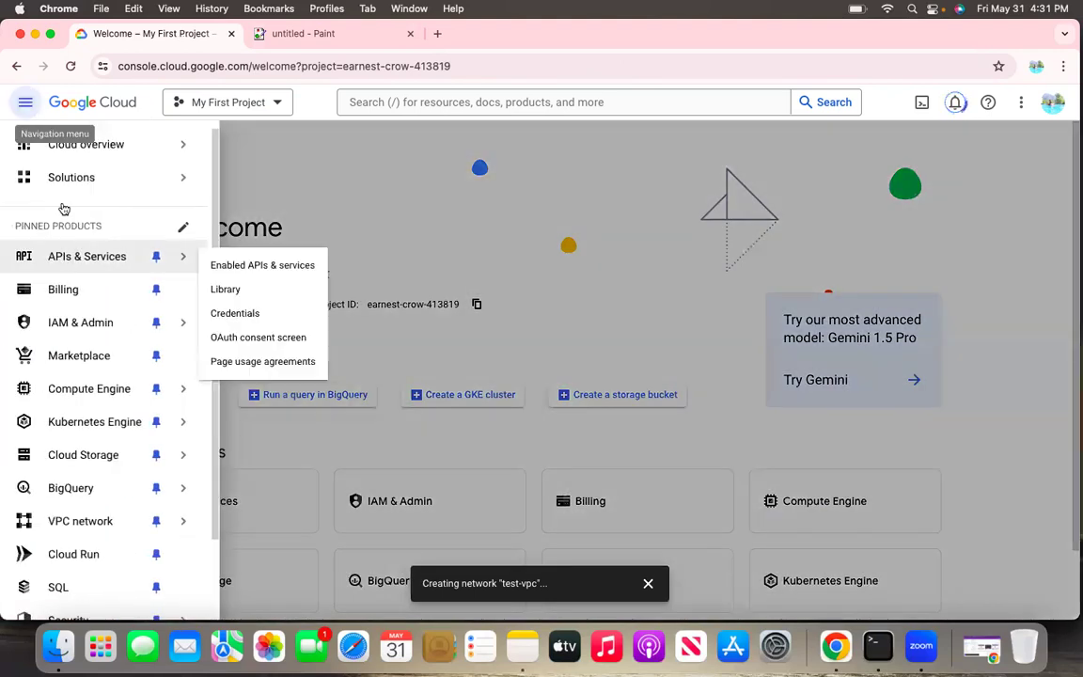
pyautogui.moveTo(87, 435)
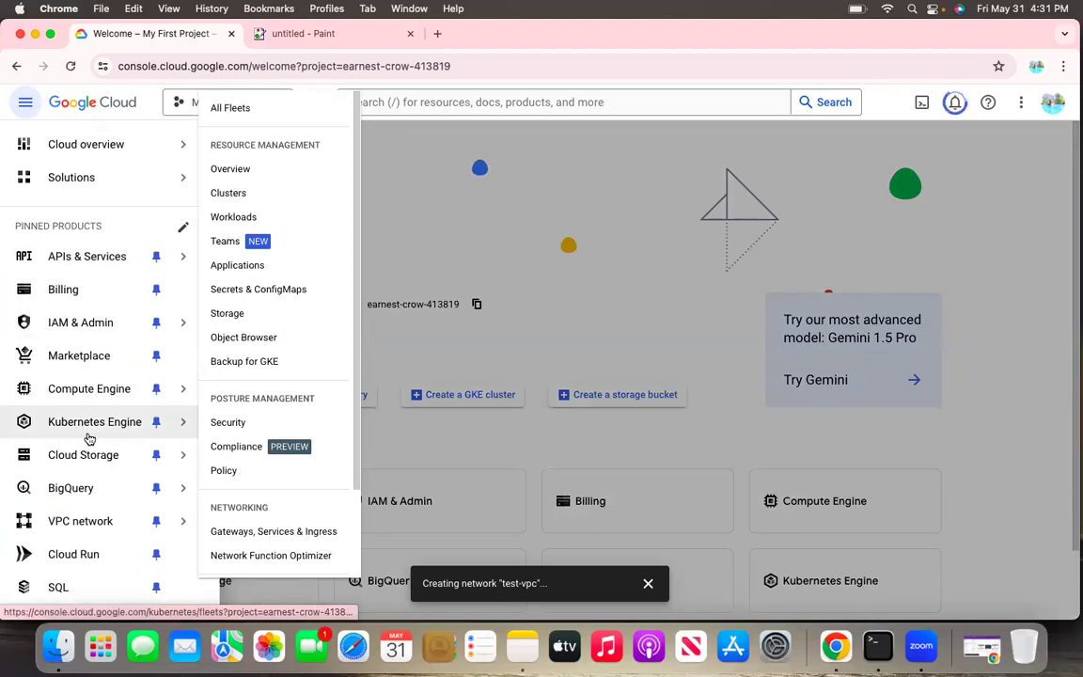
pyautogui.click(84, 537)
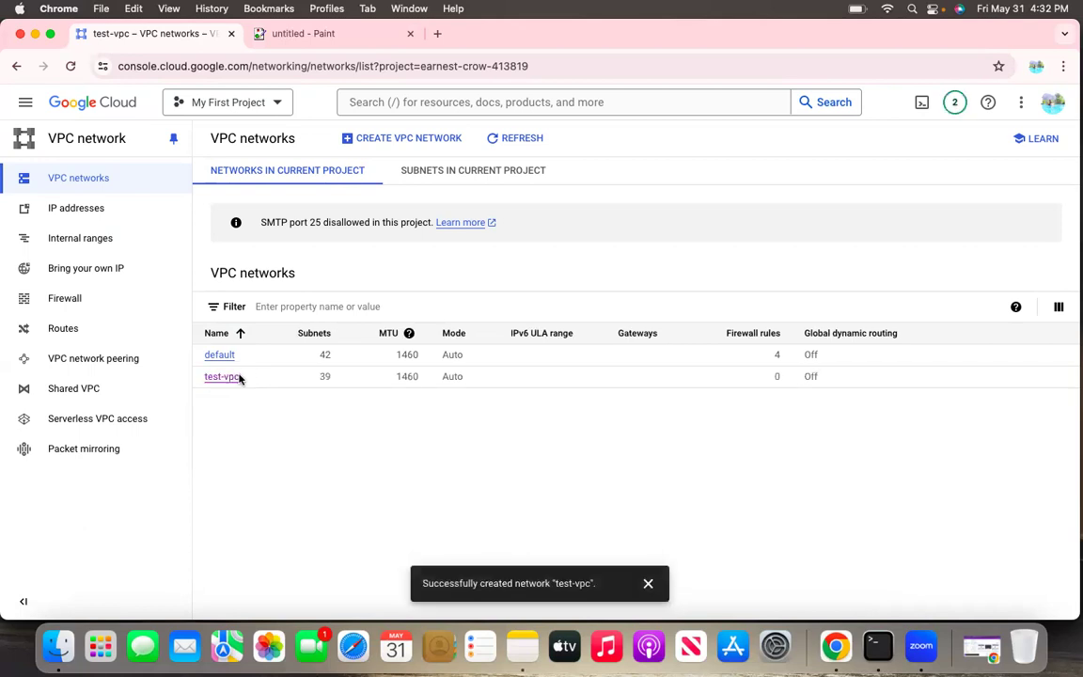
pyautogui.click(219, 377)
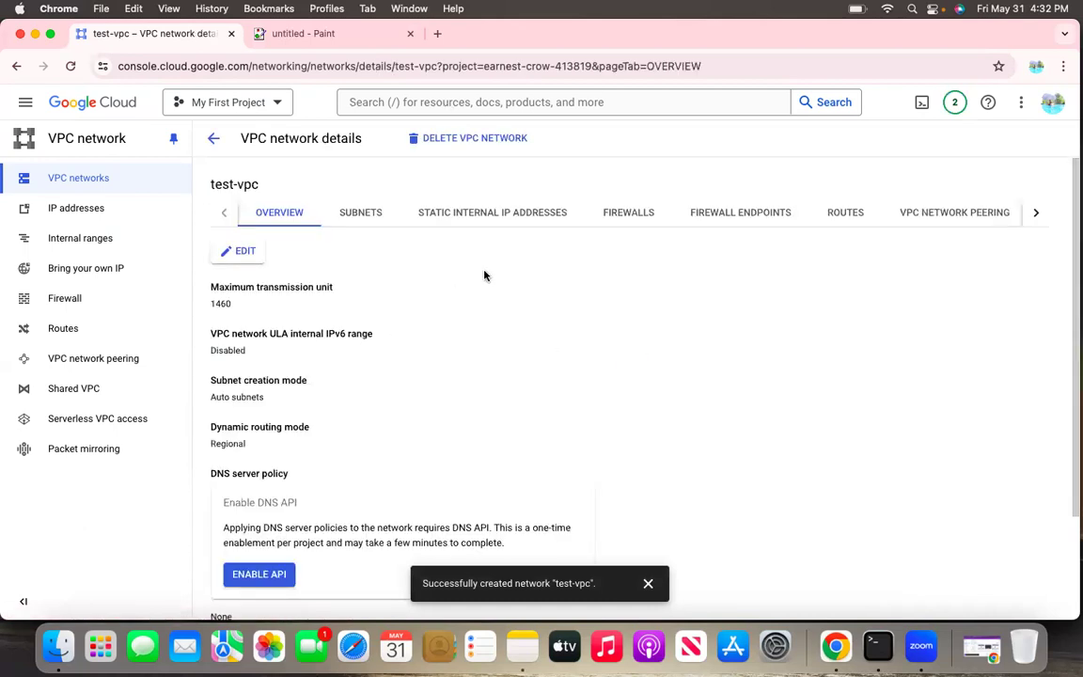
pyautogui.click(629, 214)
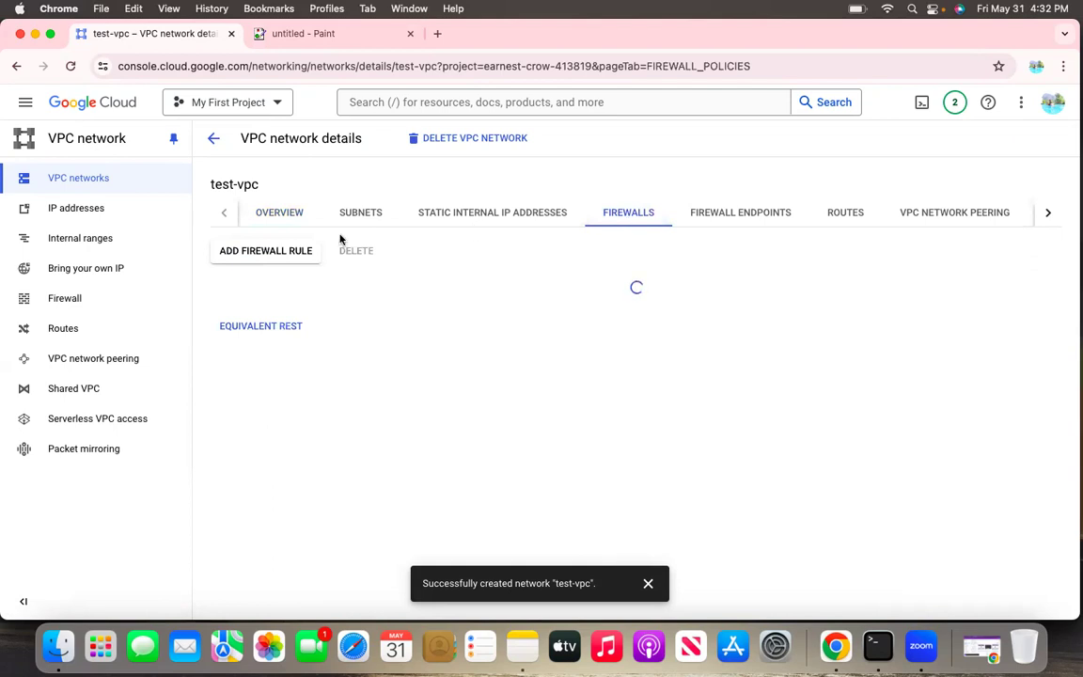
# Start a new firewall rule for the test-vpc network and name it test-firewall
pyautogui.click(274, 262)
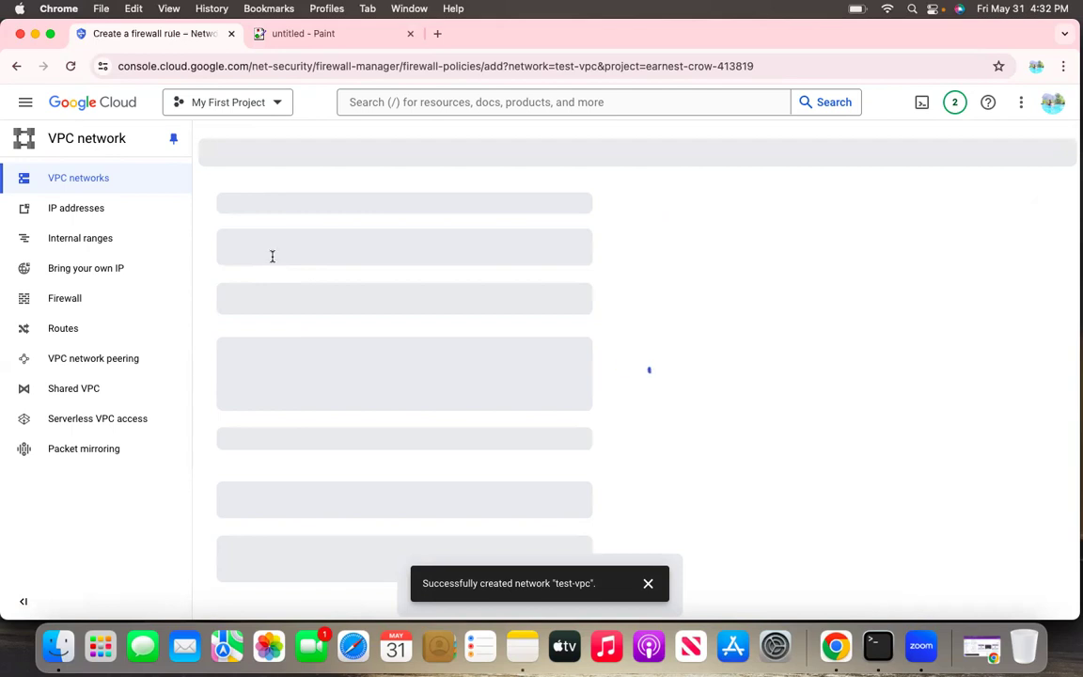
pyautogui.click(323, 230)
pyautogui.write('test-firewall')
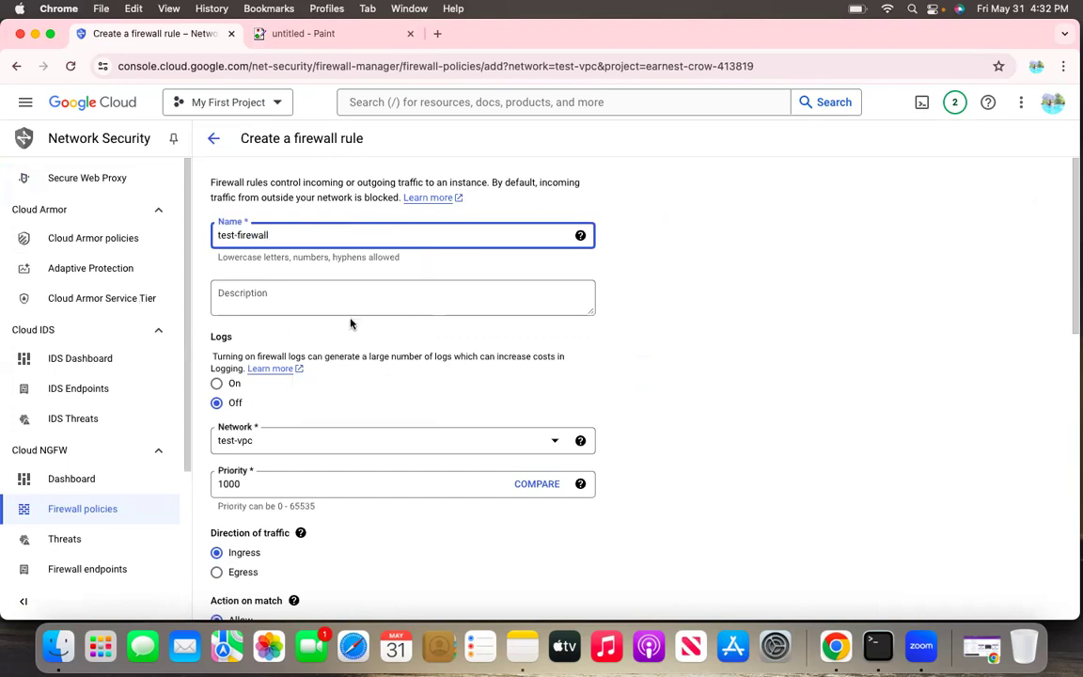
# Review the firewall rule's network, priority, traffic direction, action, source filter and protocol settings, including the available target options
pyautogui.scroll(-5, 376, 308)
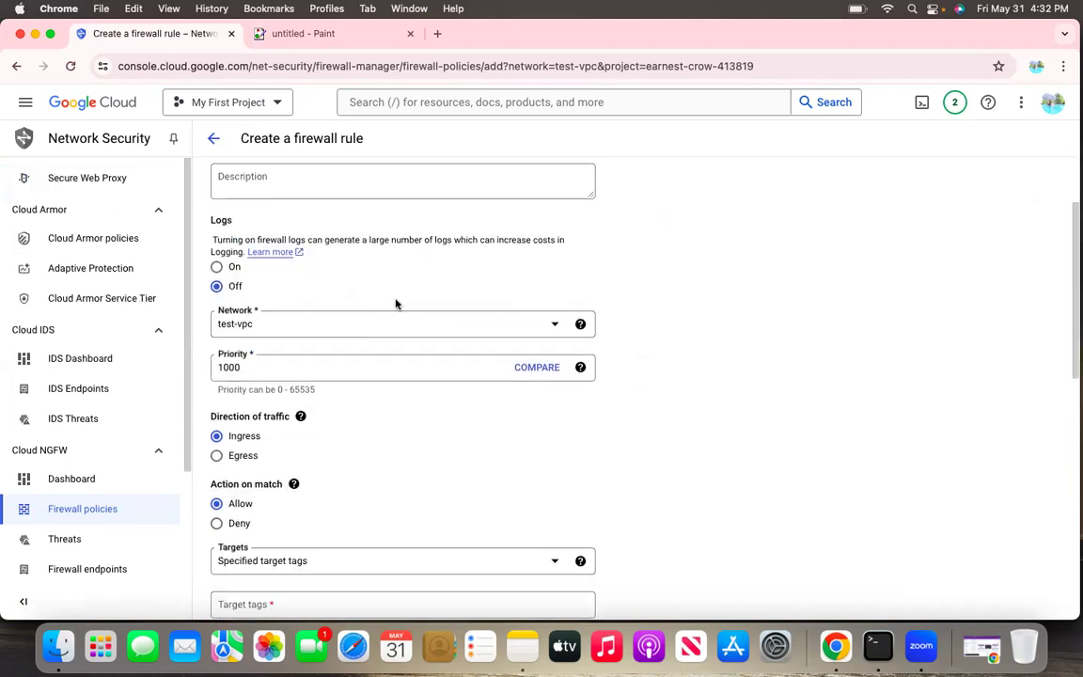
pyautogui.scroll(-2, 395, 303)
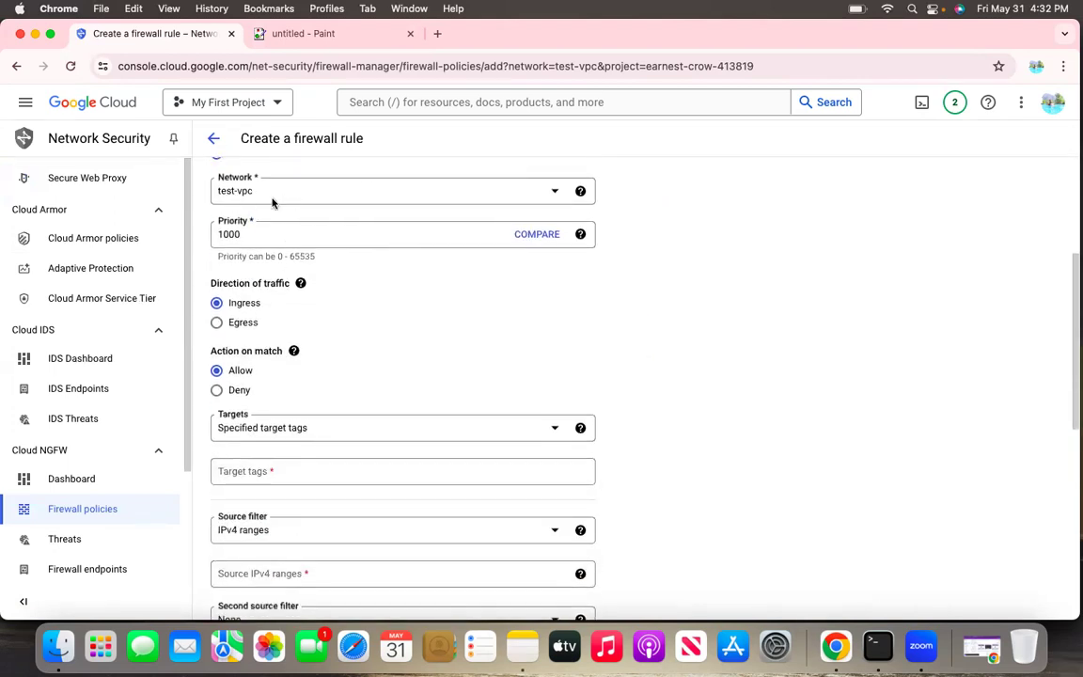
pyautogui.scroll(-5, 273, 203)
pyautogui.scroll(1, 273, 188)
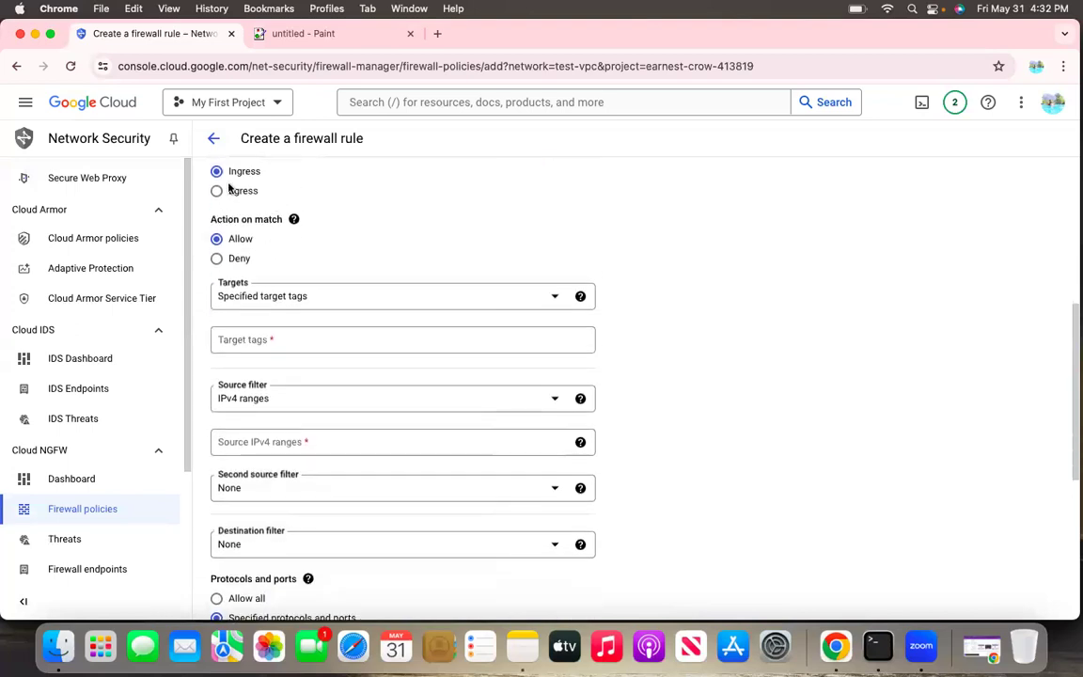
pyautogui.scroll(-3, 272, 180)
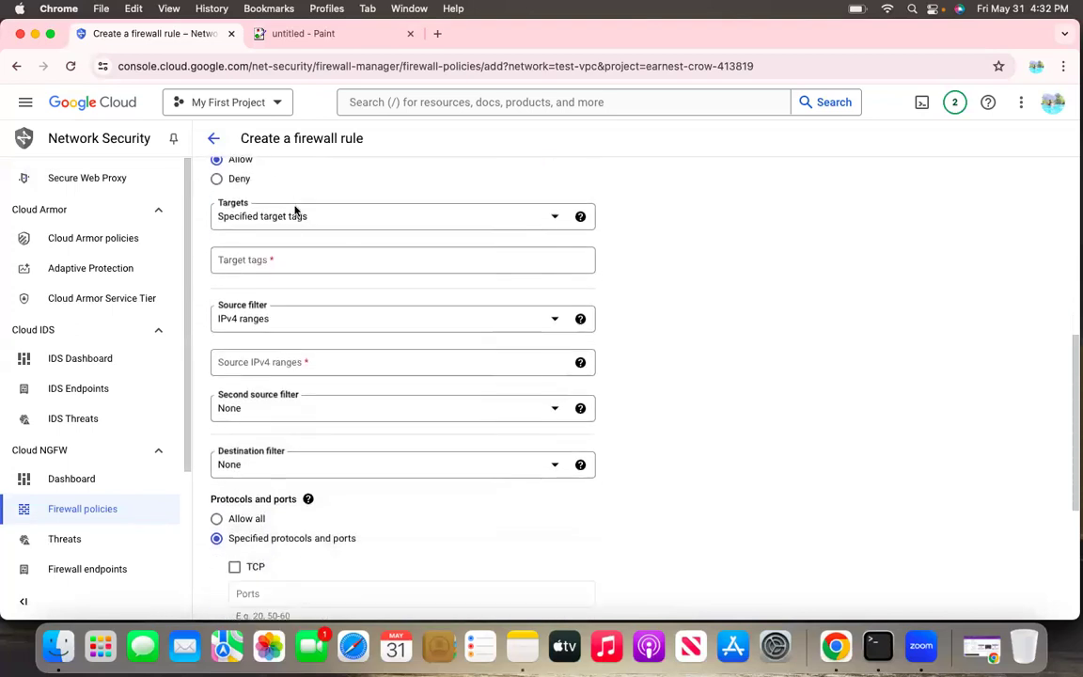
pyautogui.click(267, 220)
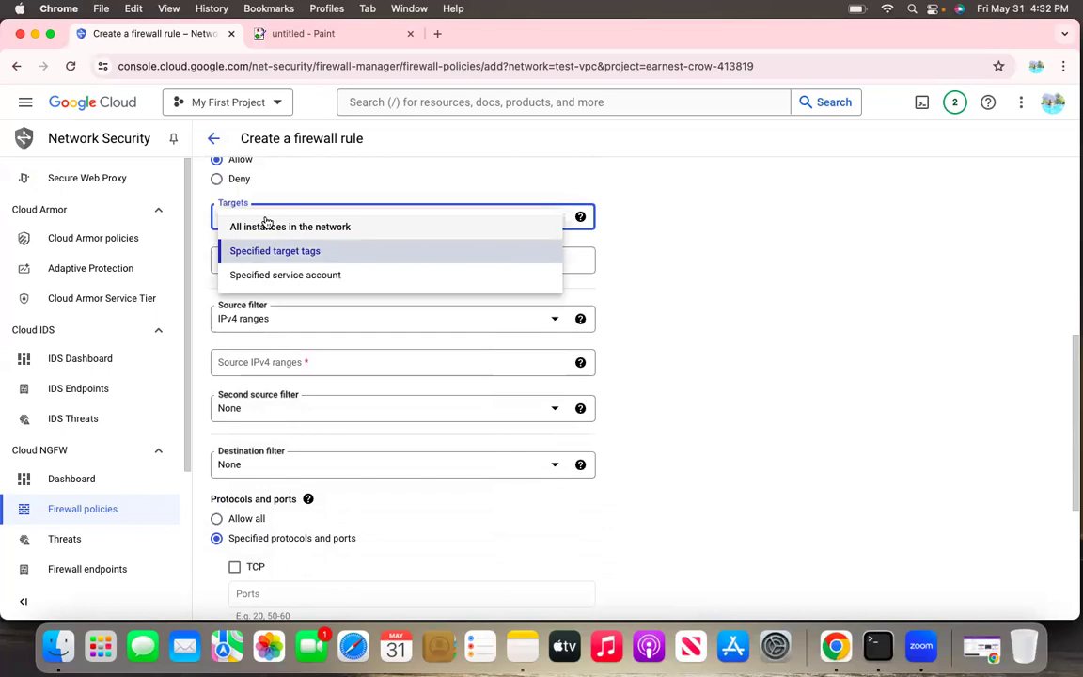
pyautogui.click(665, 229)
pyautogui.scroll(10, 455, 228)
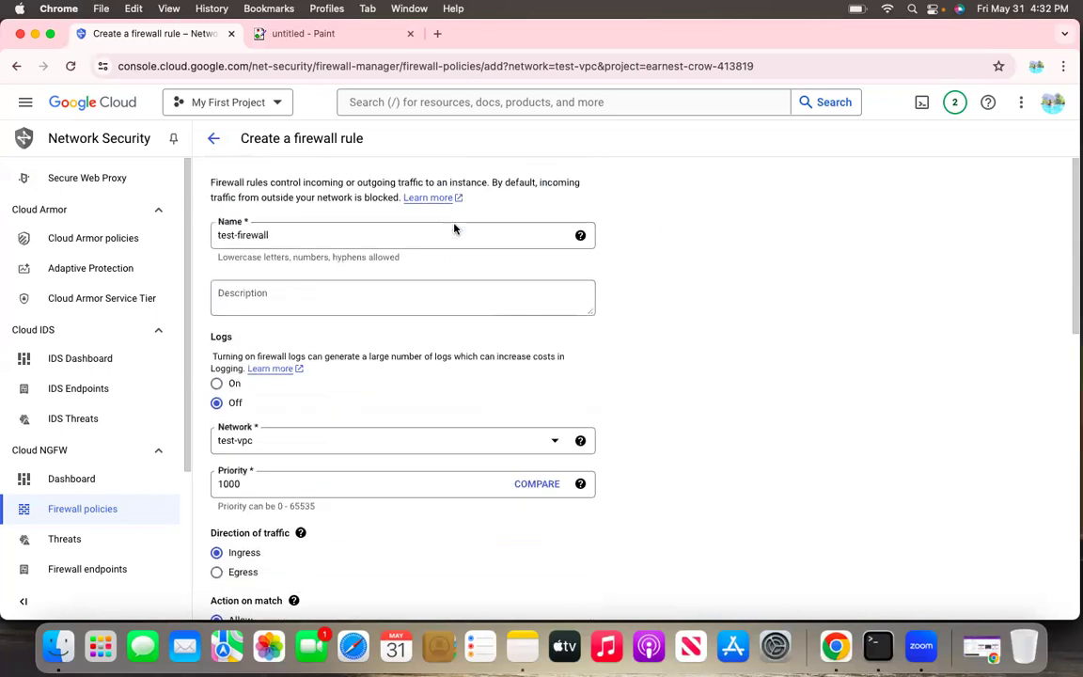
# Set the firewall rule's targets to all instances in the network and review the remaining filter, protocol and port settings
pyautogui.scroll(-8, 454, 229)
pyautogui.click(401, 310)
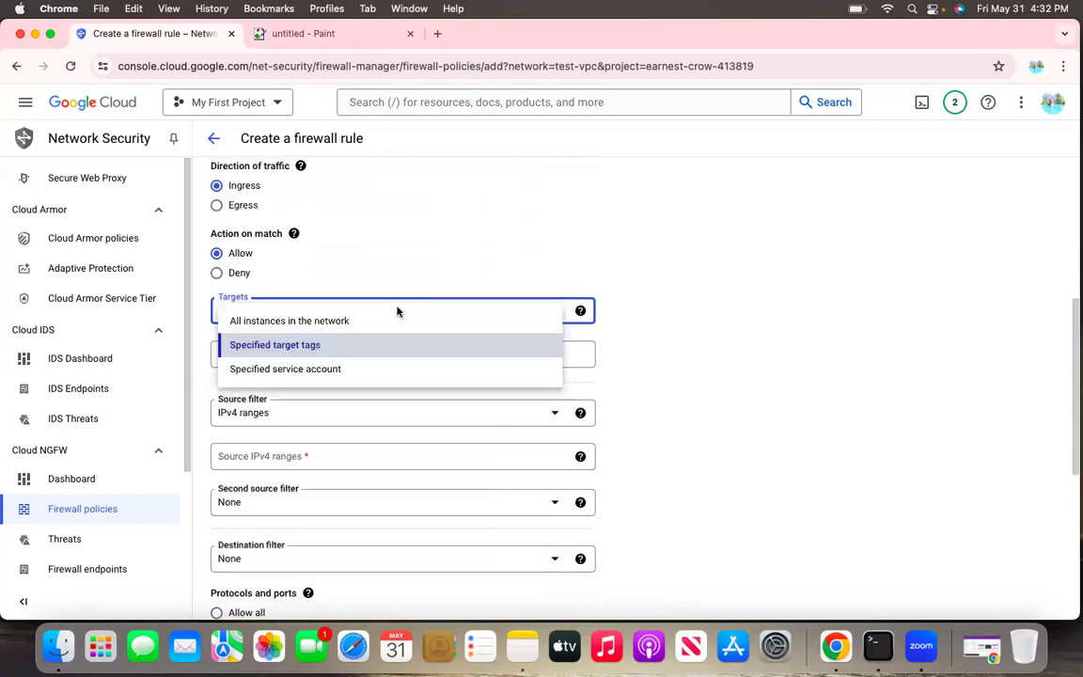
pyautogui.click(239, 325)
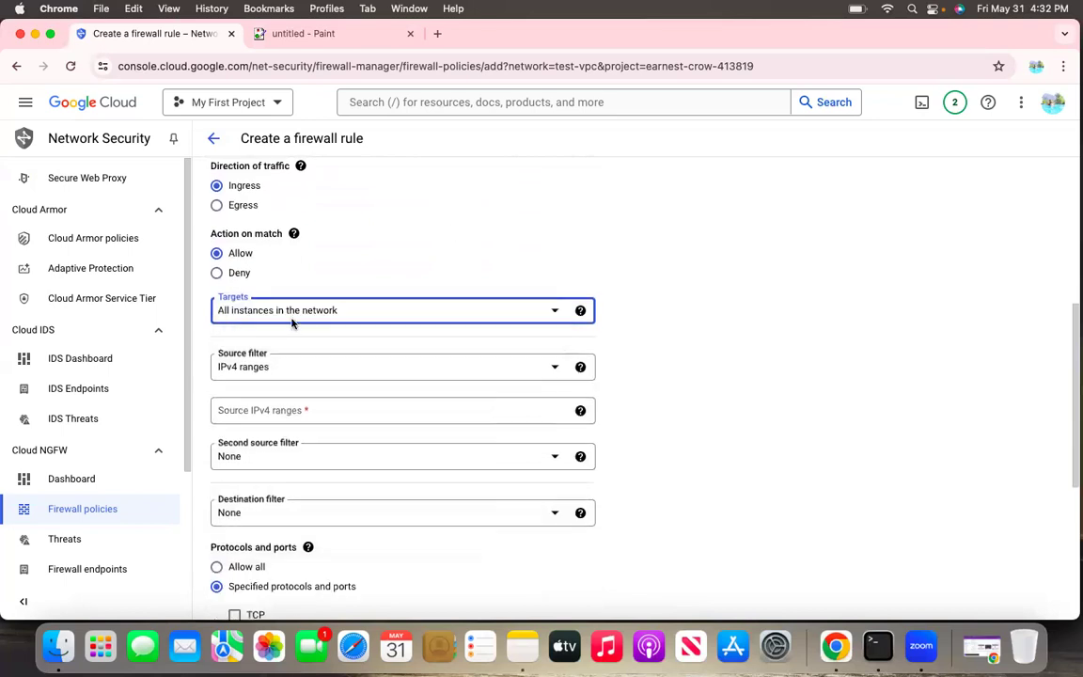
pyautogui.scroll(5, 284, 314)
pyautogui.scroll(-10, 285, 333)
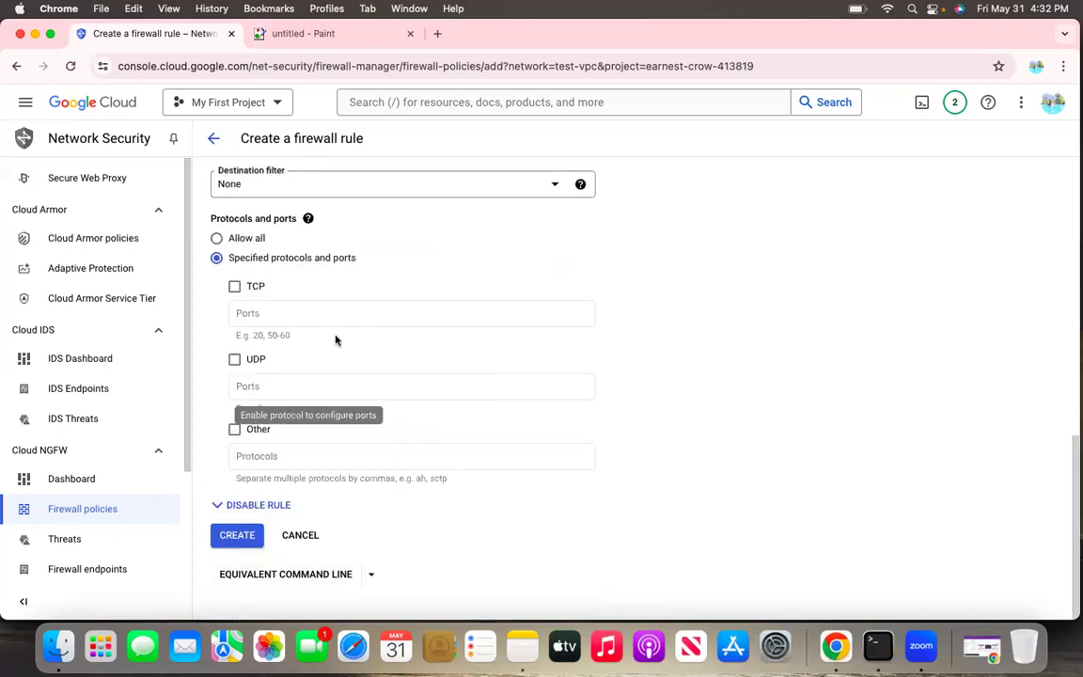
pyautogui.scroll(2, 404, 297)
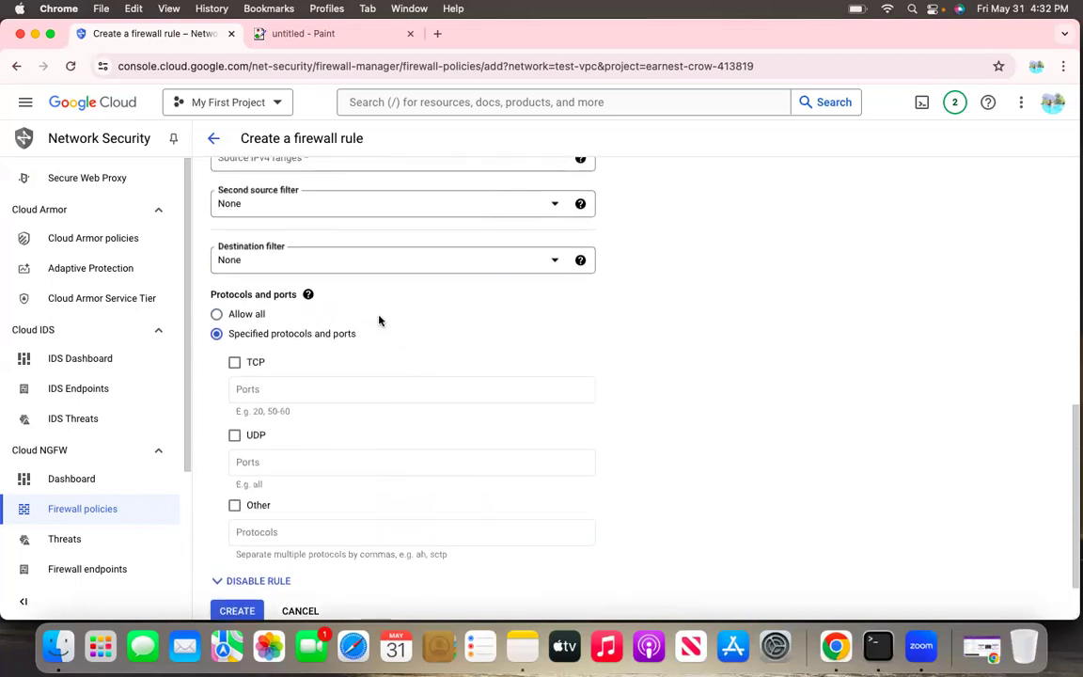
pyautogui.scroll(10, 379, 321)
pyautogui.scroll(-5, 379, 321)
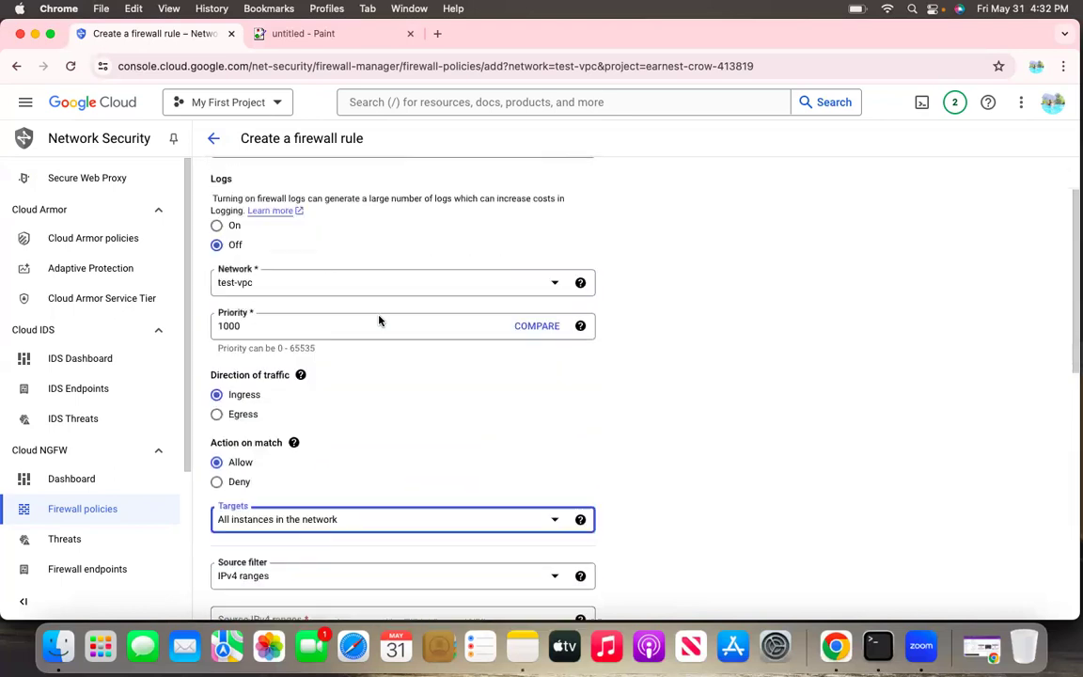
# Change the rule's targets to specified target tags and add the target tag netflix-db-prod
pyautogui.click(259, 445)
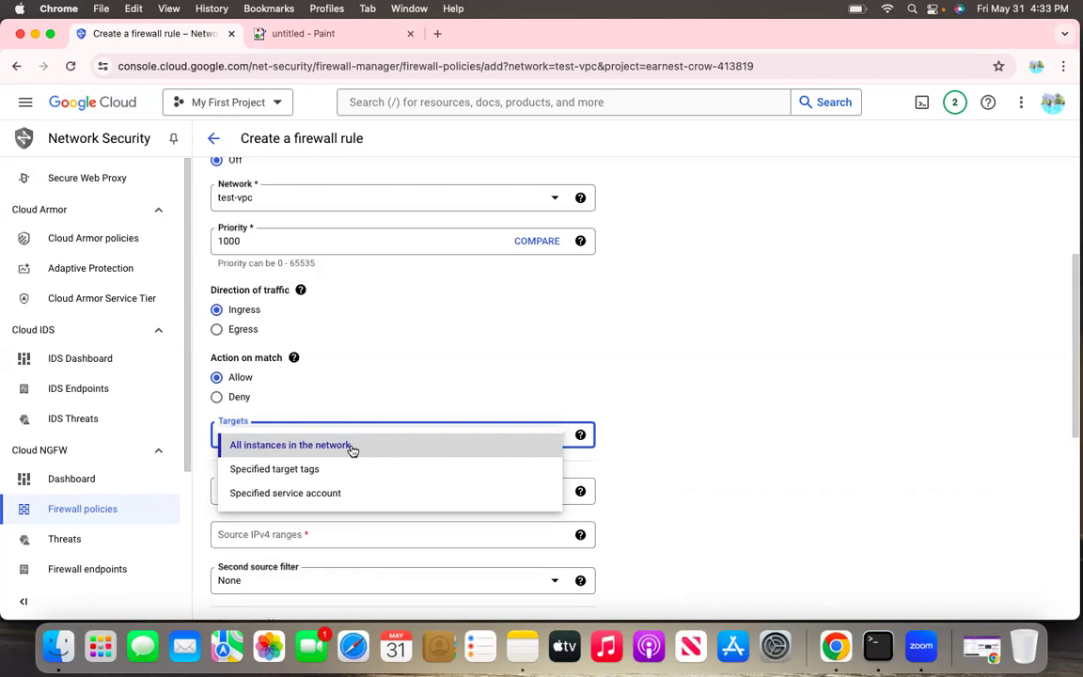
pyautogui.click(322, 468)
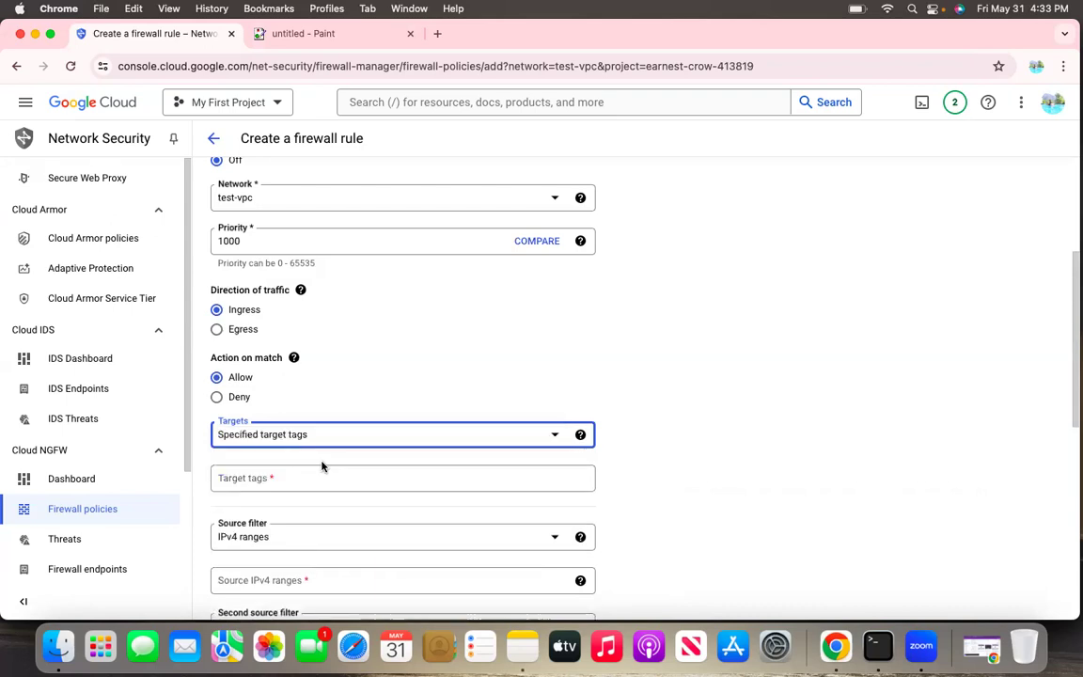
pyautogui.click(289, 479)
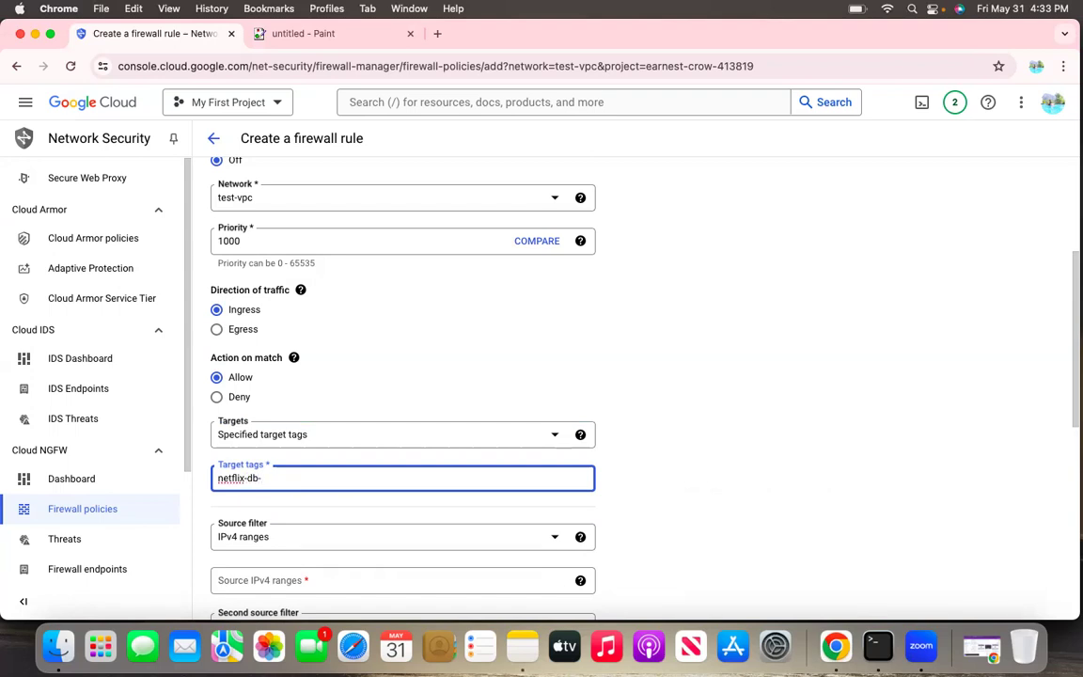
pyautogui.write('rod')
pyautogui.click(665, 469)
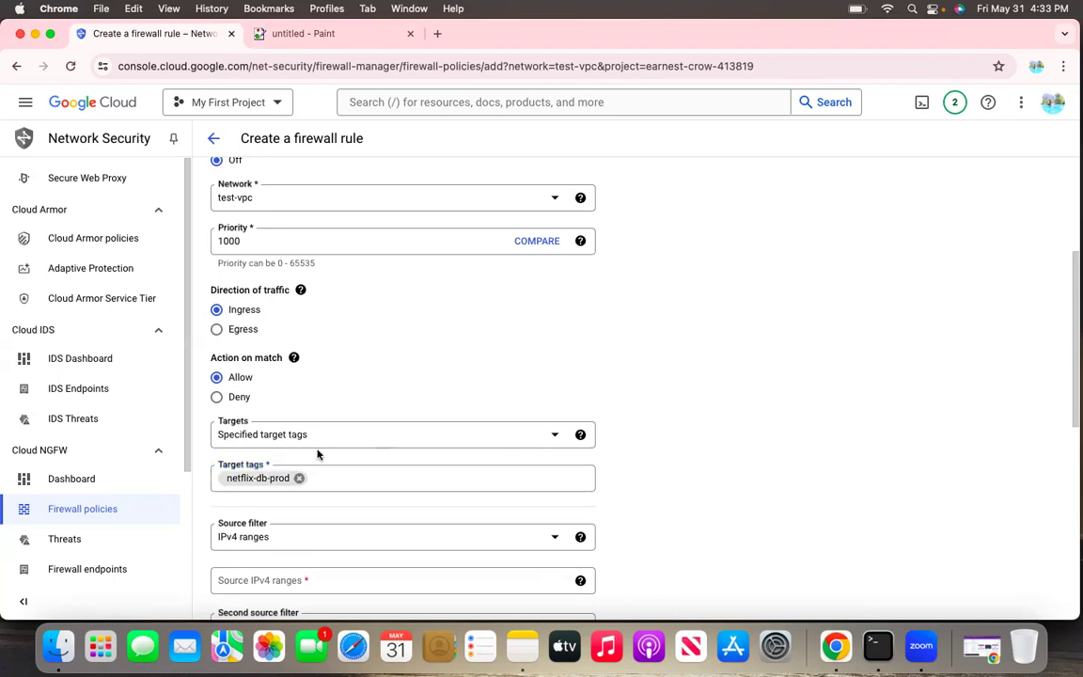
pyautogui.scroll(-2, 260, 485)
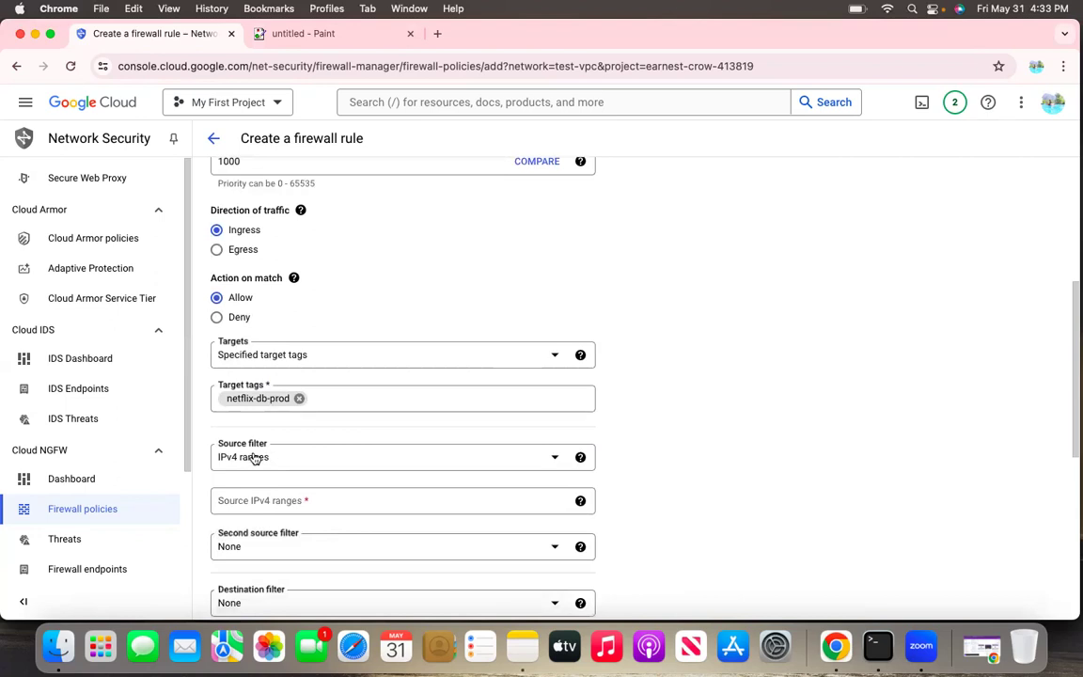
pyautogui.scroll(4, 254, 296)
pyautogui.scroll(-6, 259, 293)
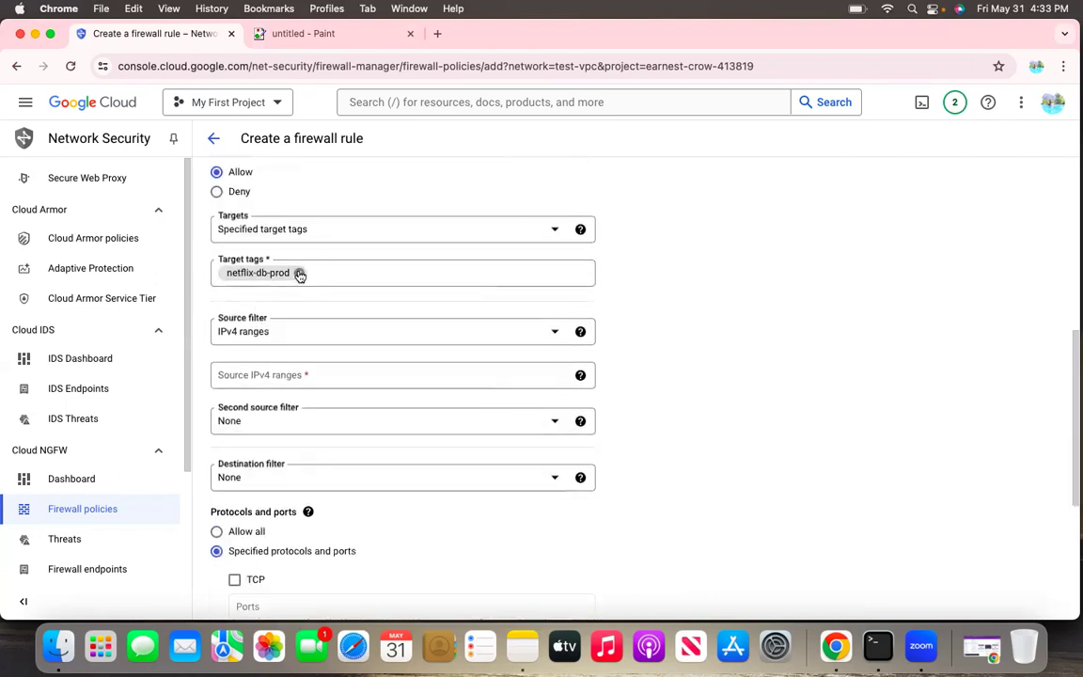
# Remove the netflix-db-prod tag and set the rule's targets to all instances in the network
pyautogui.click(297, 272)
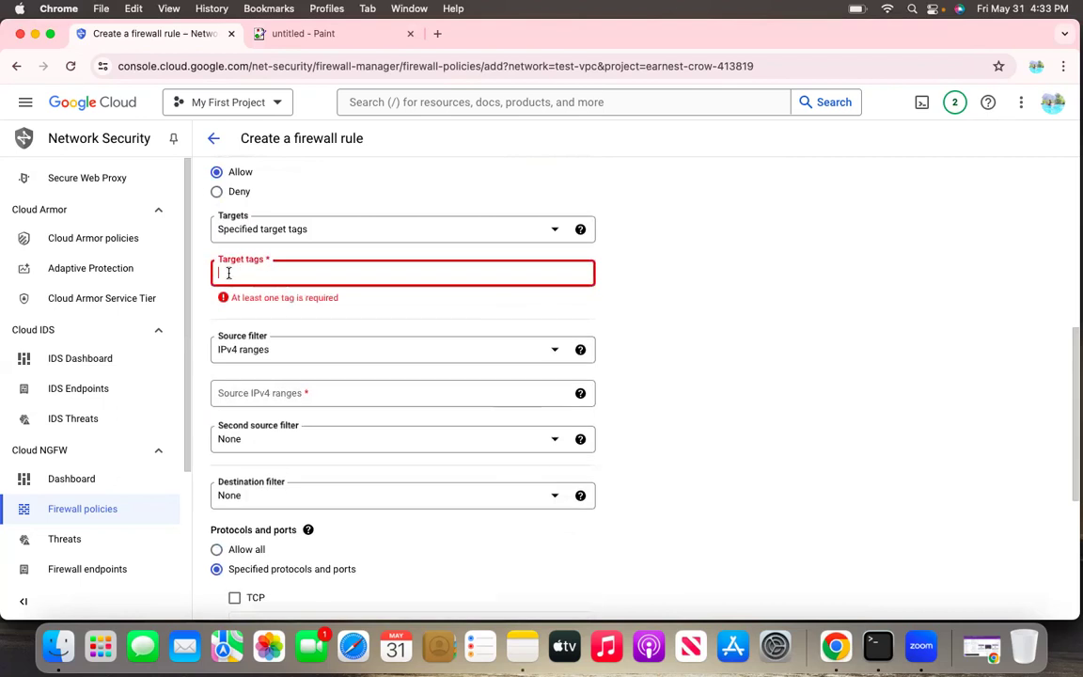
pyautogui.click(436, 233)
pyautogui.click(255, 239)
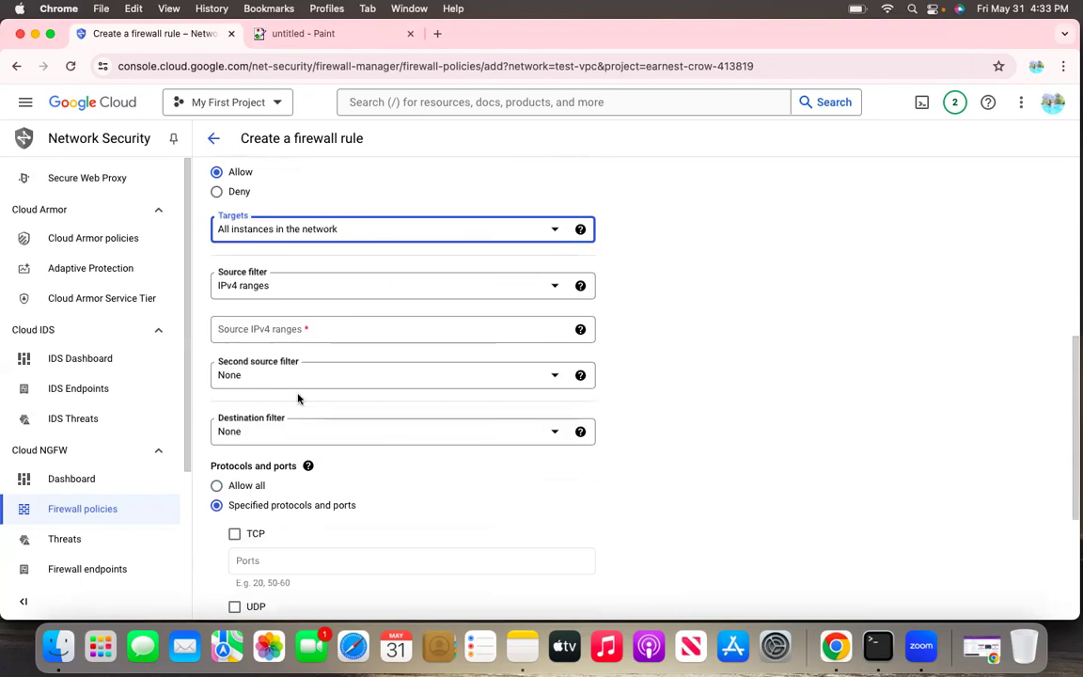
pyautogui.scroll(-5, 298, 399)
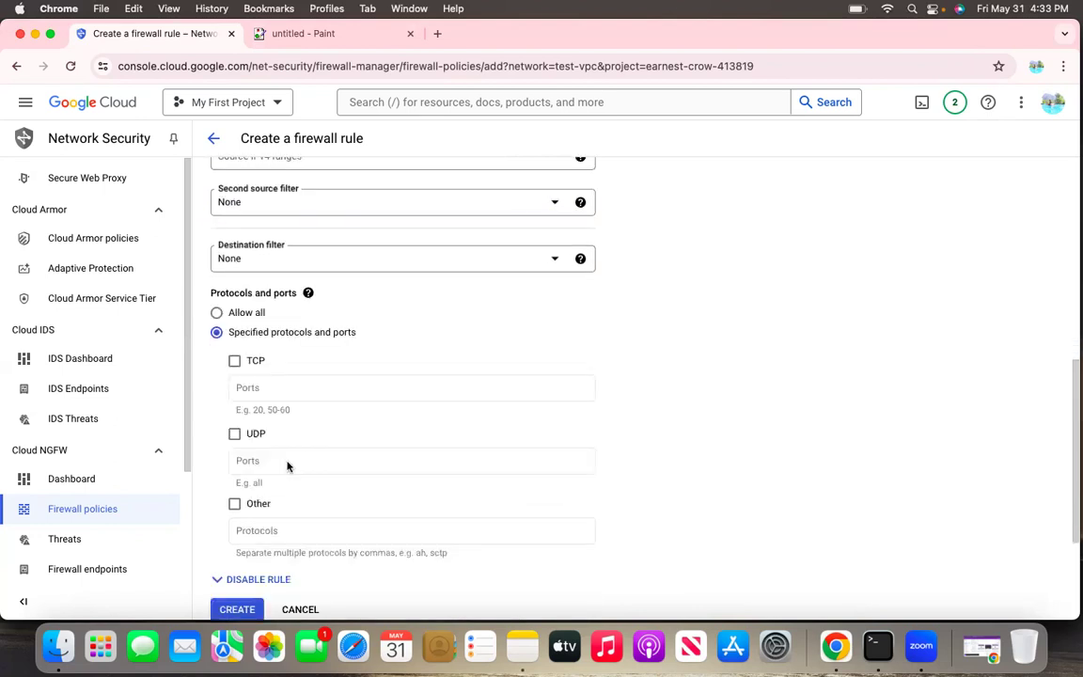
pyautogui.scroll(-2, 288, 465)
pyautogui.scroll(15, 291, 339)
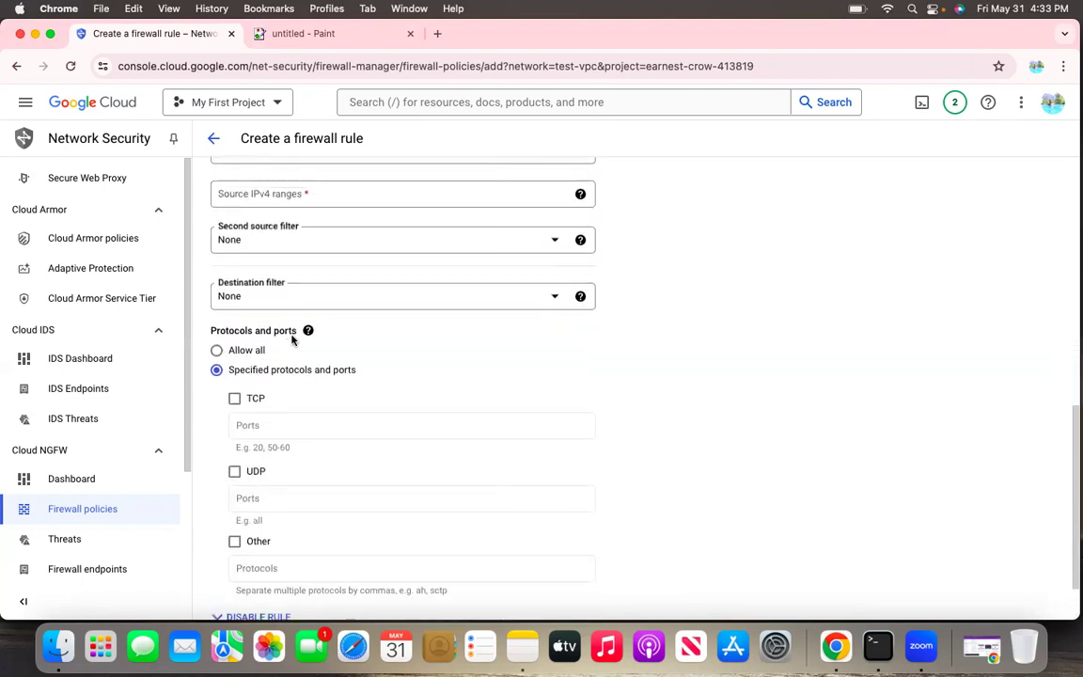
pyautogui.scroll(-15, 291, 340)
pyautogui.scroll(7, 386, 381)
pyautogui.scroll(2, 362, 318)
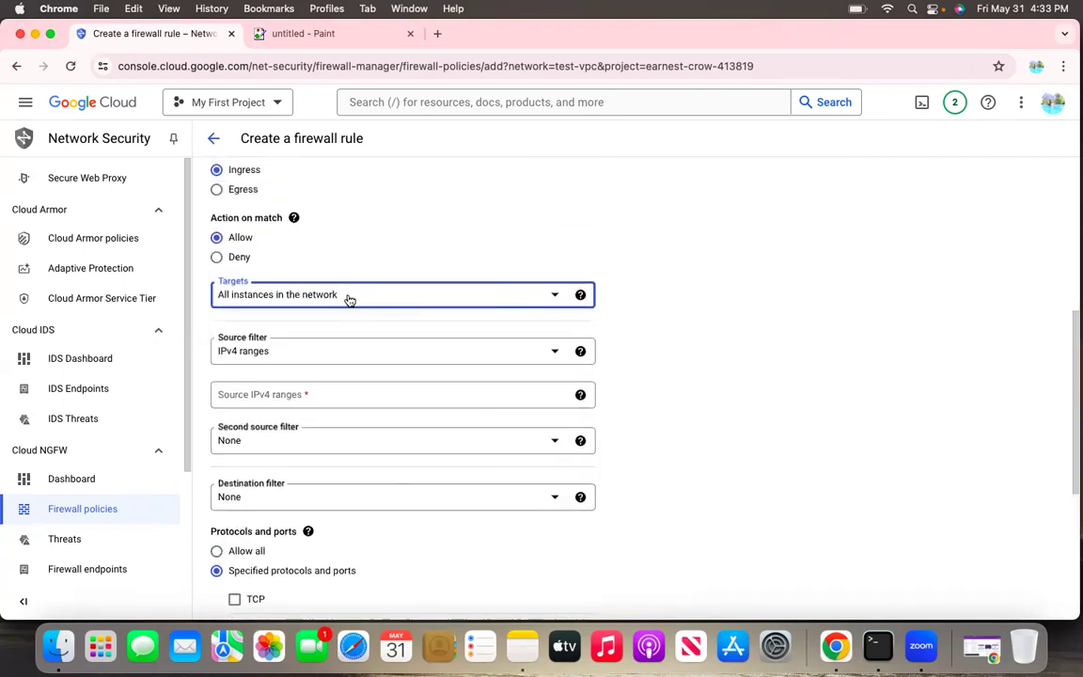
# Set the targets to a specified service account, check the selectable accounts, and leave the rule form without creating the rule
pyautogui.click(349, 299)
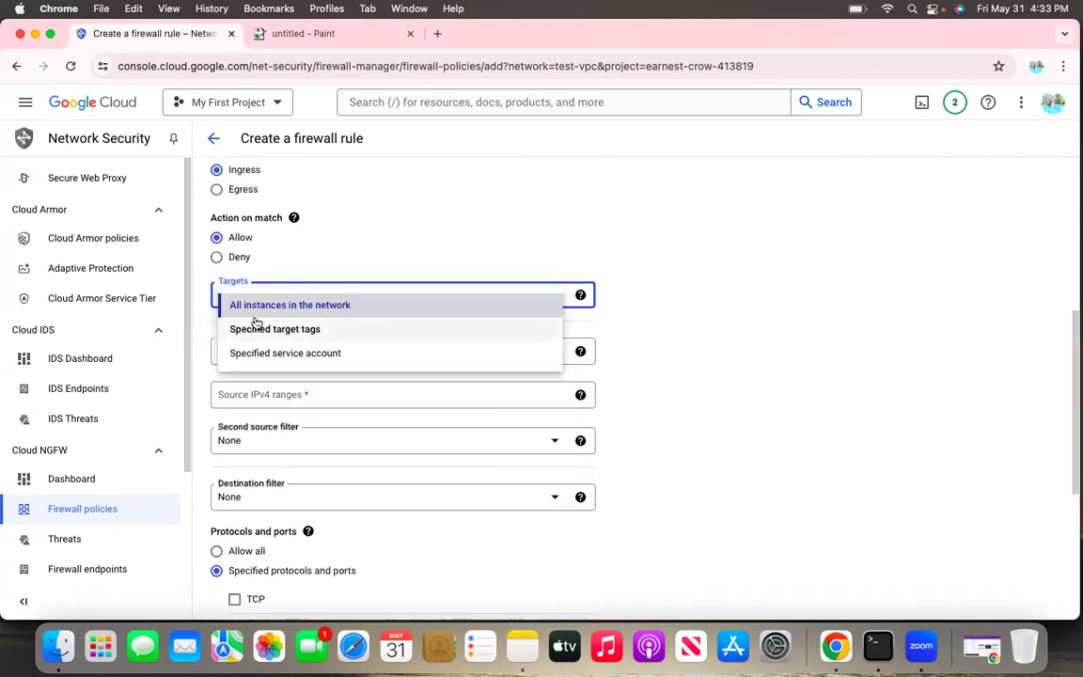
pyautogui.click(265, 355)
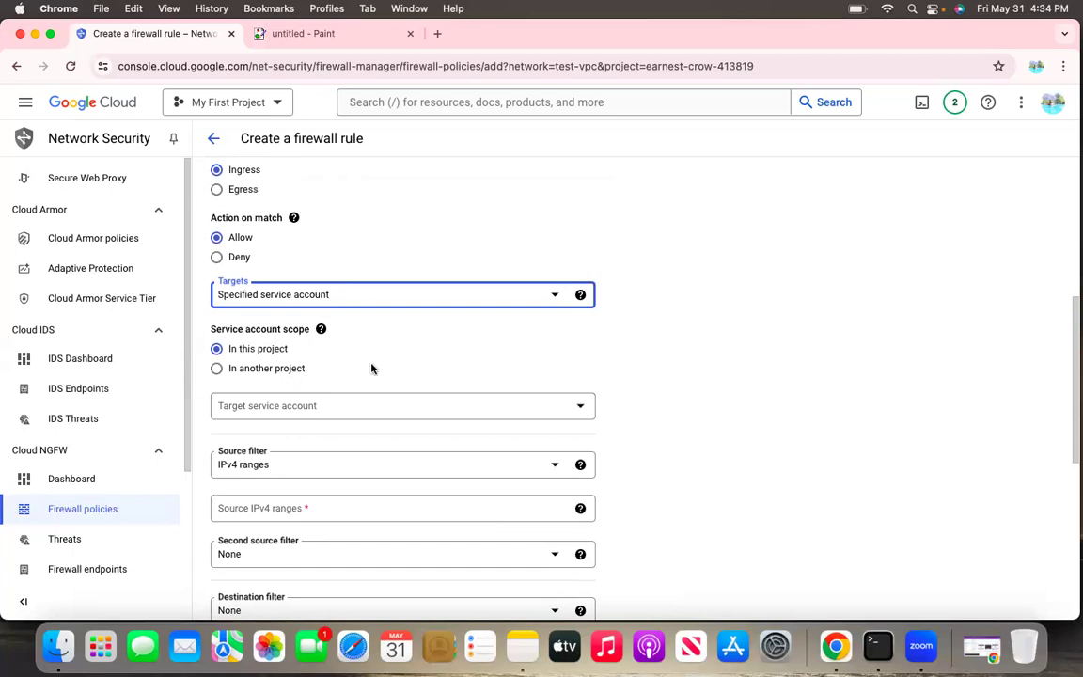
pyautogui.click(331, 412)
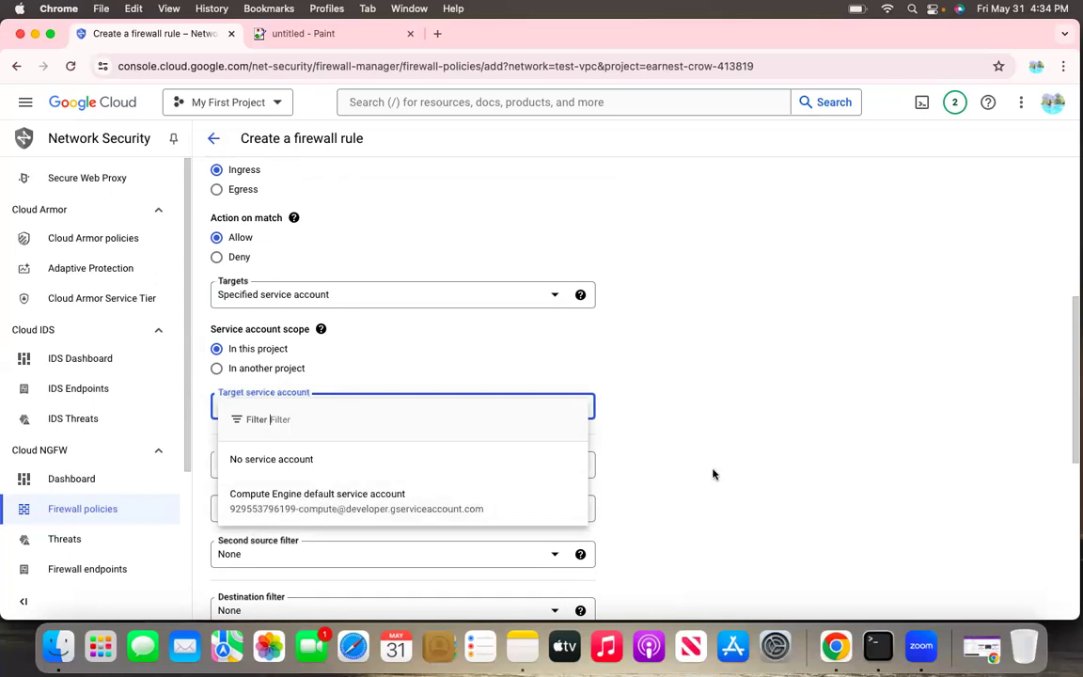
pyautogui.click(747, 409)
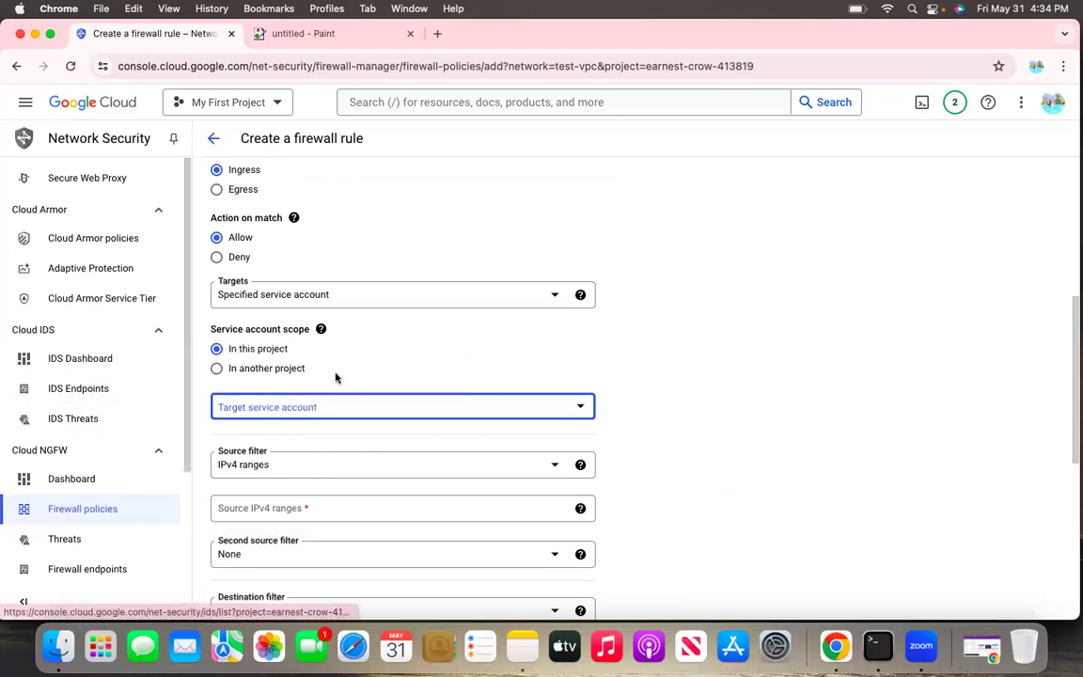
pyautogui.scroll(-3, 336, 377)
pyautogui.scroll(-2, 335, 377)
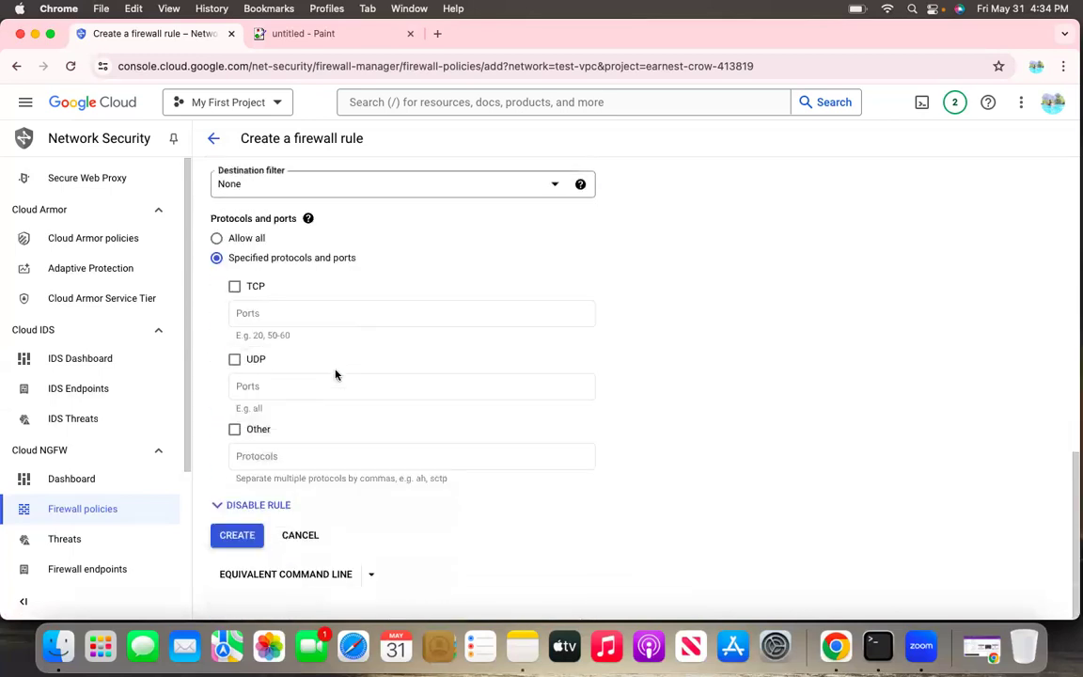
pyautogui.scroll(10, 335, 377)
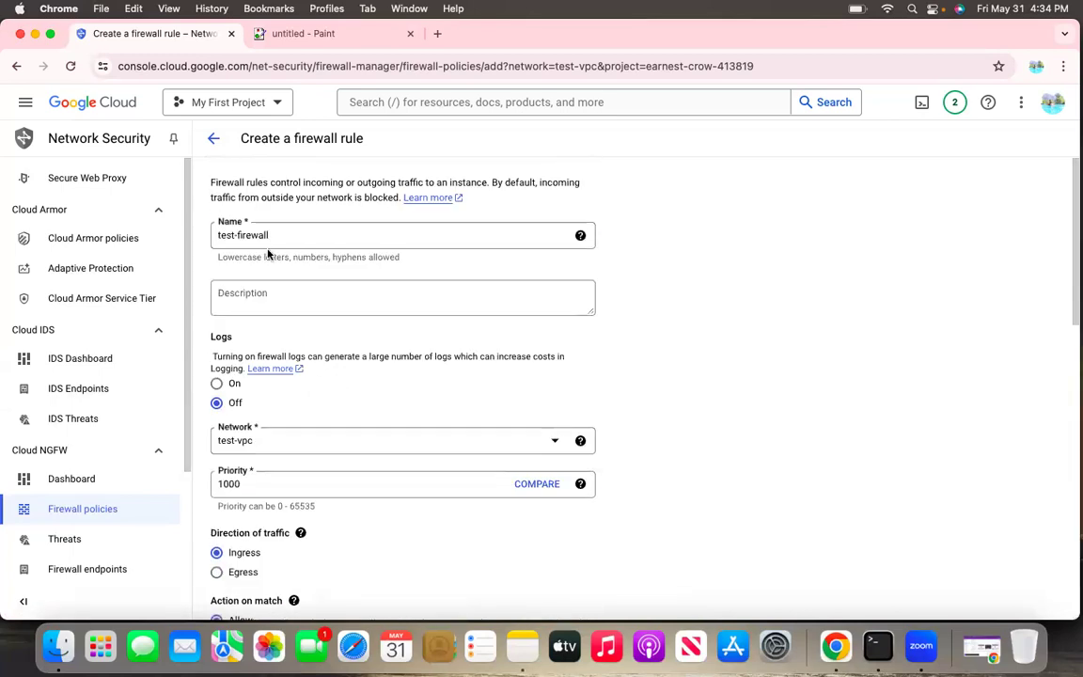
pyautogui.click(214, 141)
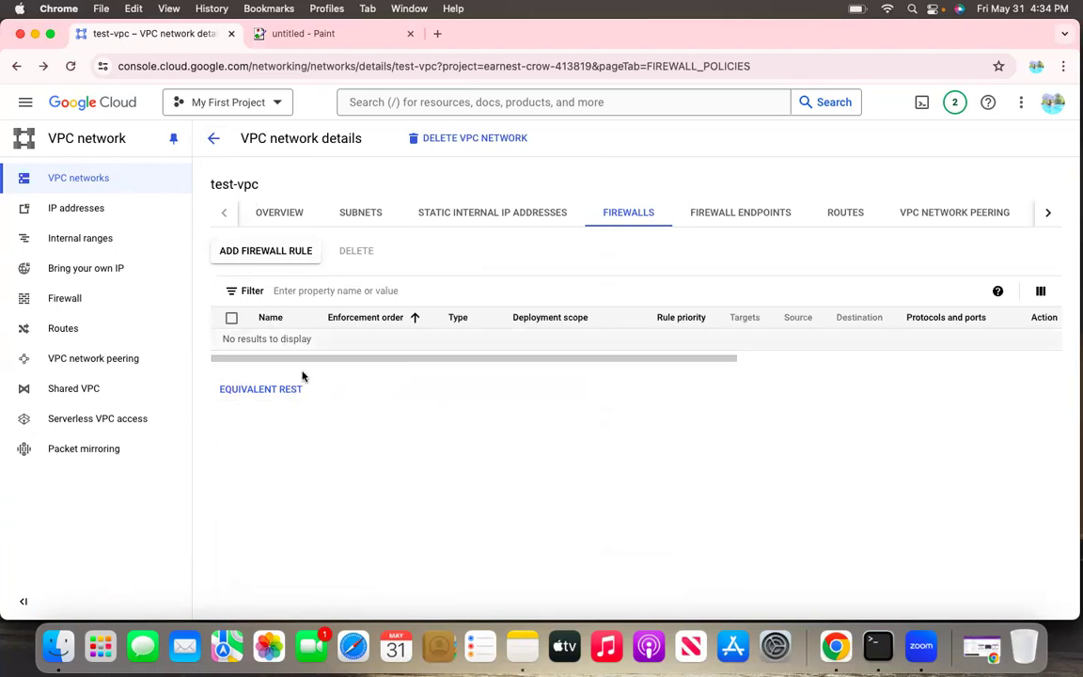
# Start a new firewall rule for the test-vpc network again and choose specified target tags as its targets
pyautogui.click(277, 259)
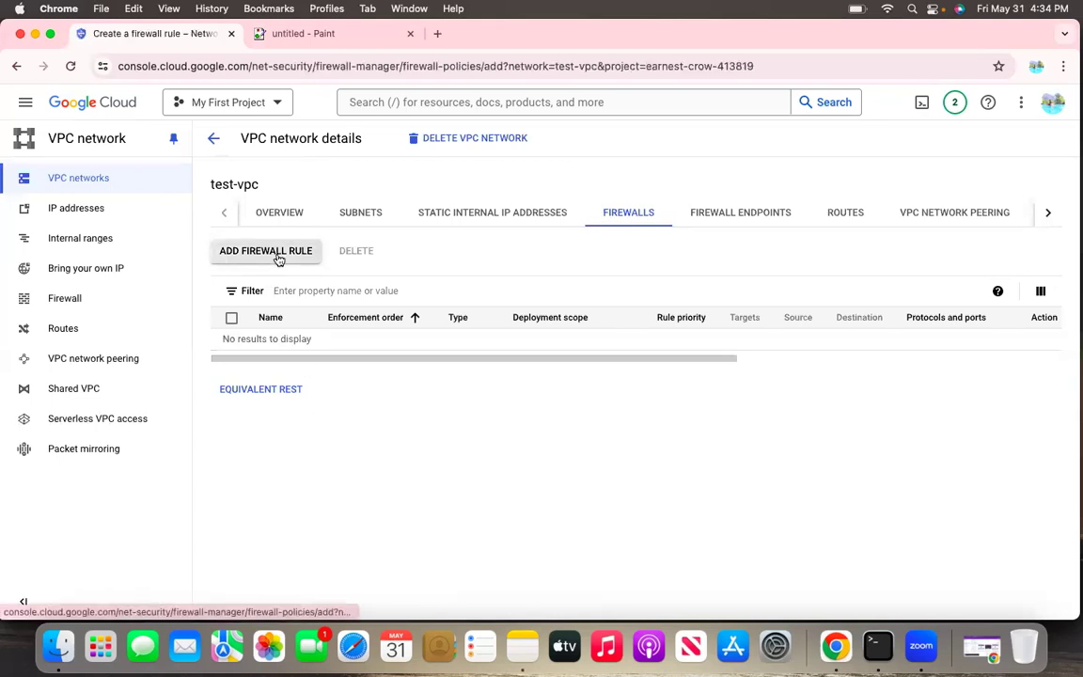
pyautogui.scroll(-7, 298, 354)
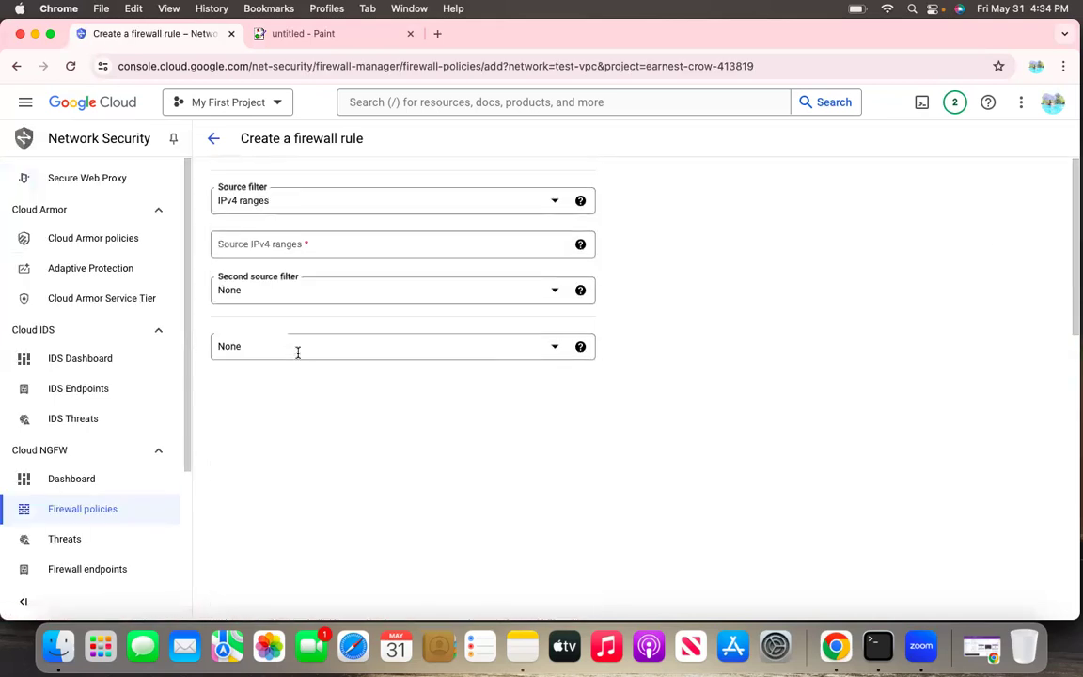
pyautogui.scroll(3, 297, 353)
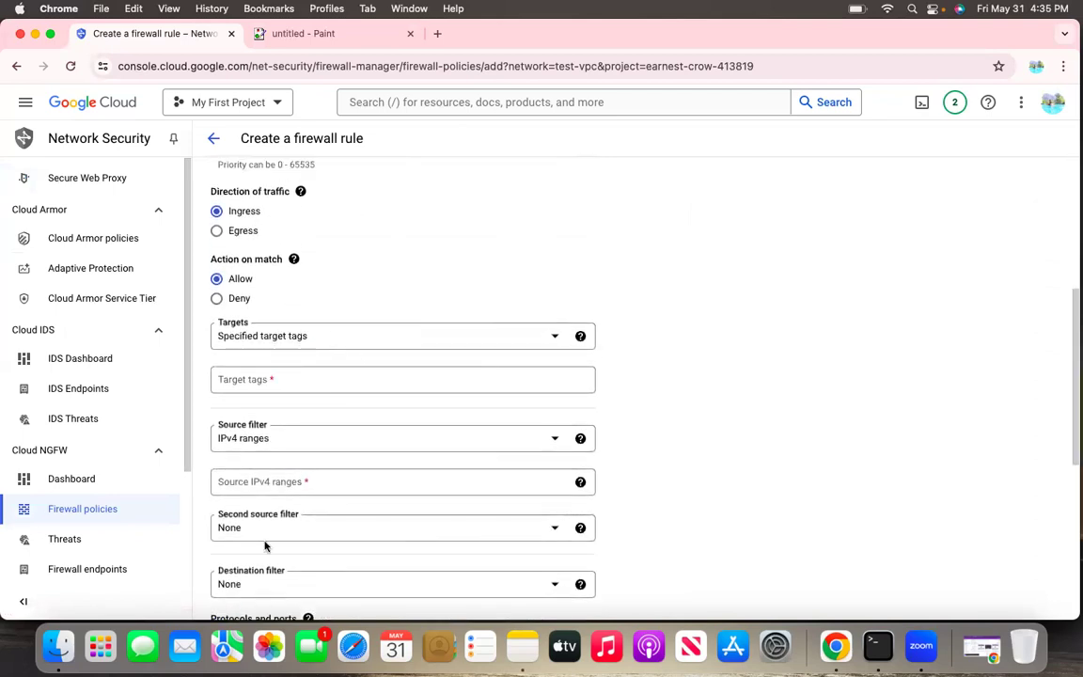
pyautogui.click(356, 343)
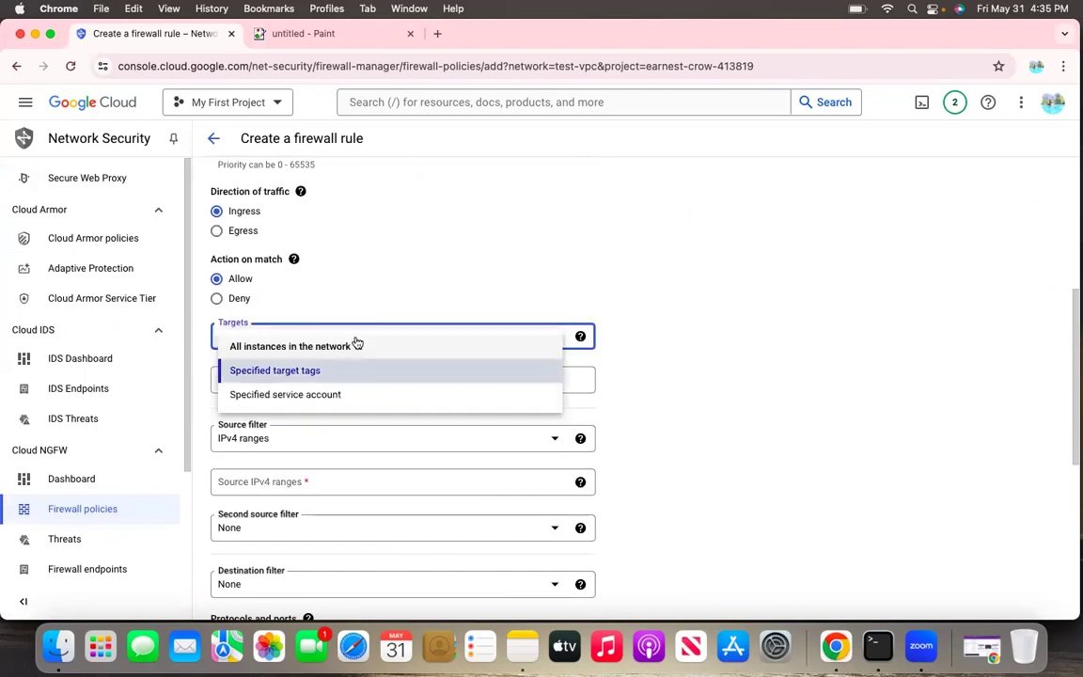
pyautogui.click(279, 373)
pyautogui.click(259, 382)
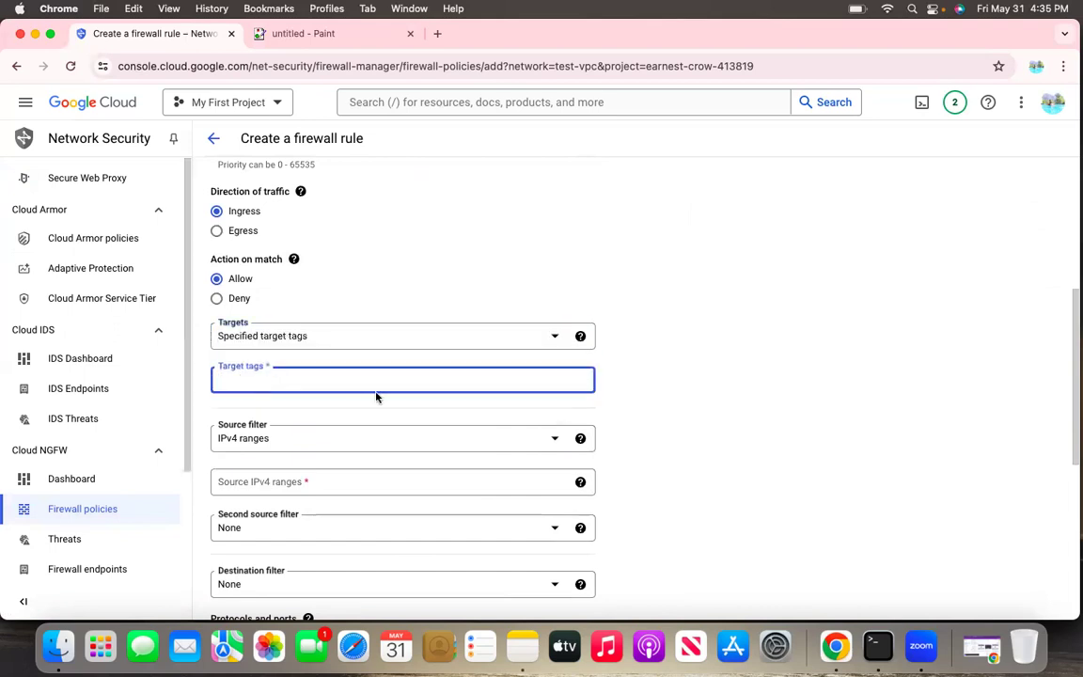
# Enable TCP under the specified protocols and ports, try port 80, and clear the ports entry
pyautogui.scroll(-5, 395, 418)
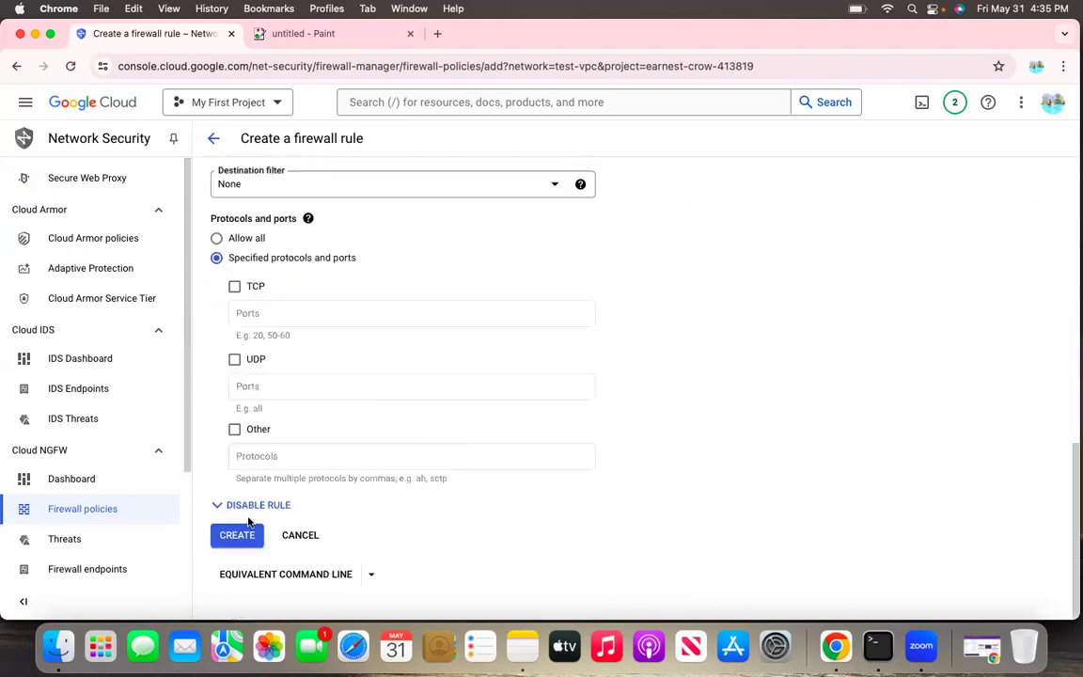
pyautogui.click(259, 313)
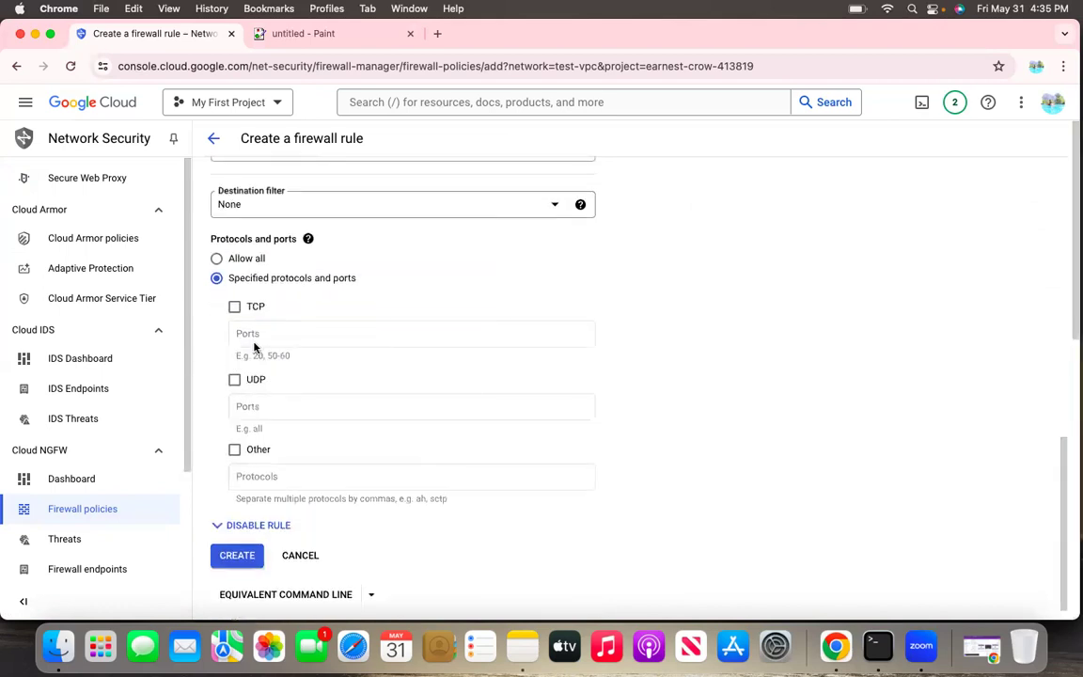
pyautogui.click(252, 340)
pyautogui.click(234, 307)
pyautogui.click(272, 335)
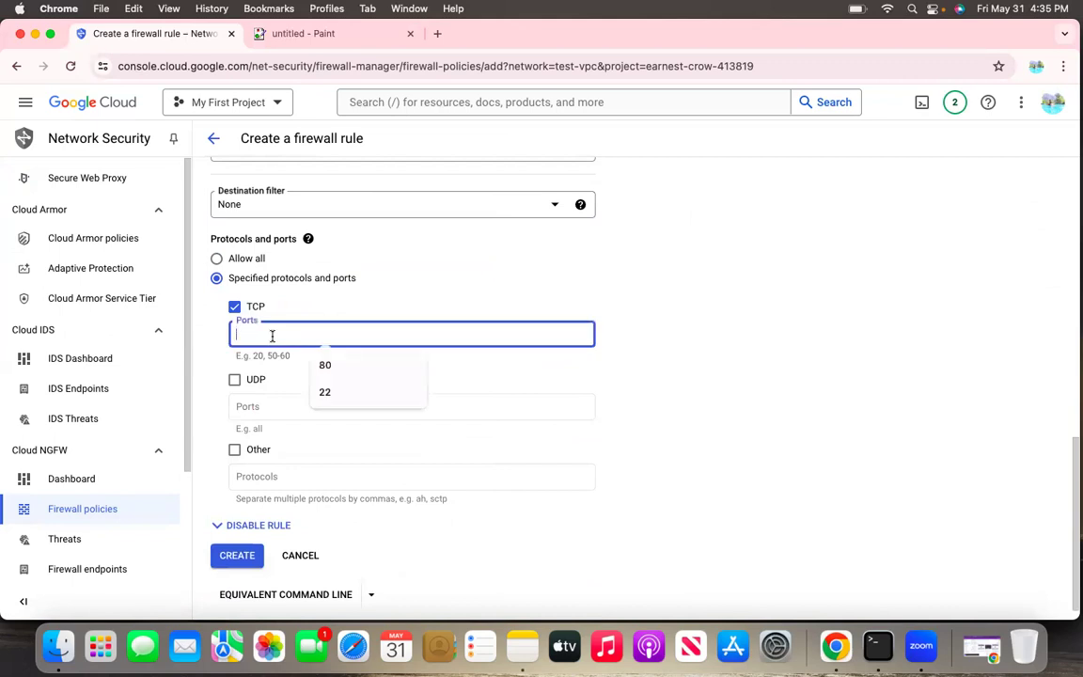
pyautogui.write('80,')
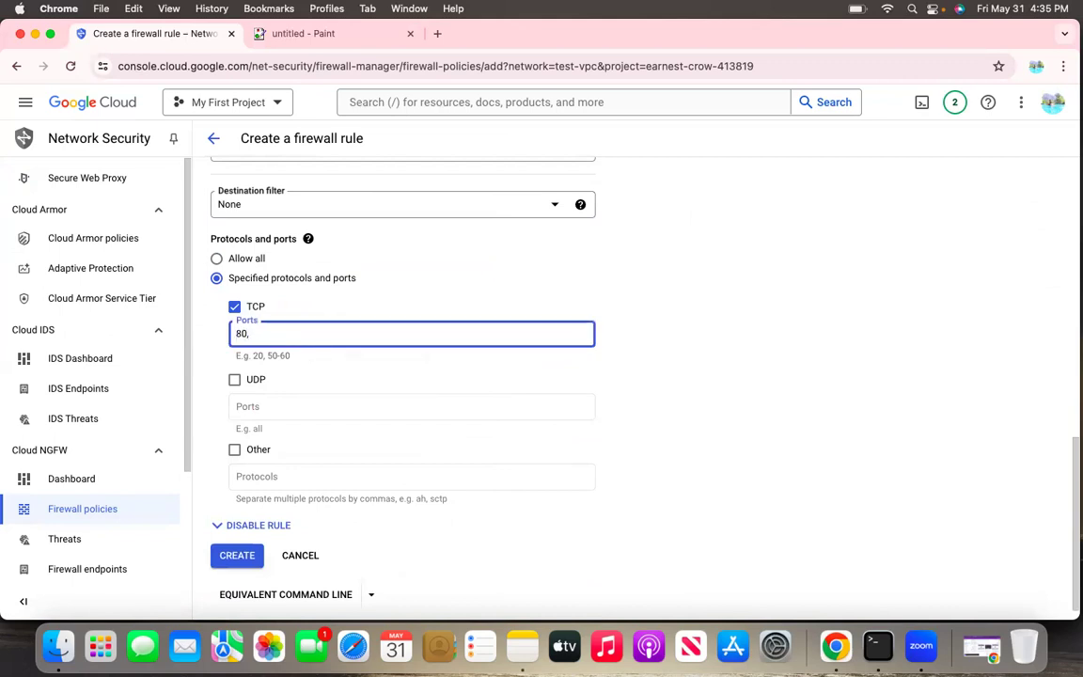
pyautogui.press('BackSpace')
pyautogui.press('BackSpace')
pyautogui.press('BackSpace')
pyautogui.press('BackSpace')
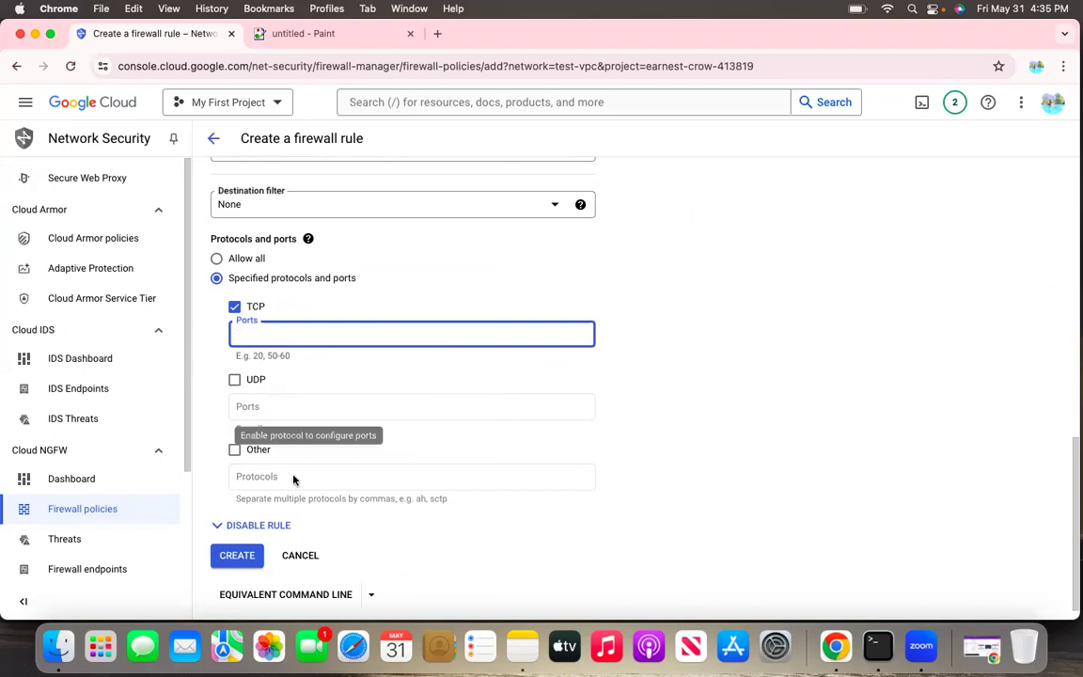
# Check the extra equivalent-code options offered for the firewall rule and close them
pyautogui.scroll(-1, 291, 470)
pyautogui.click(371, 575)
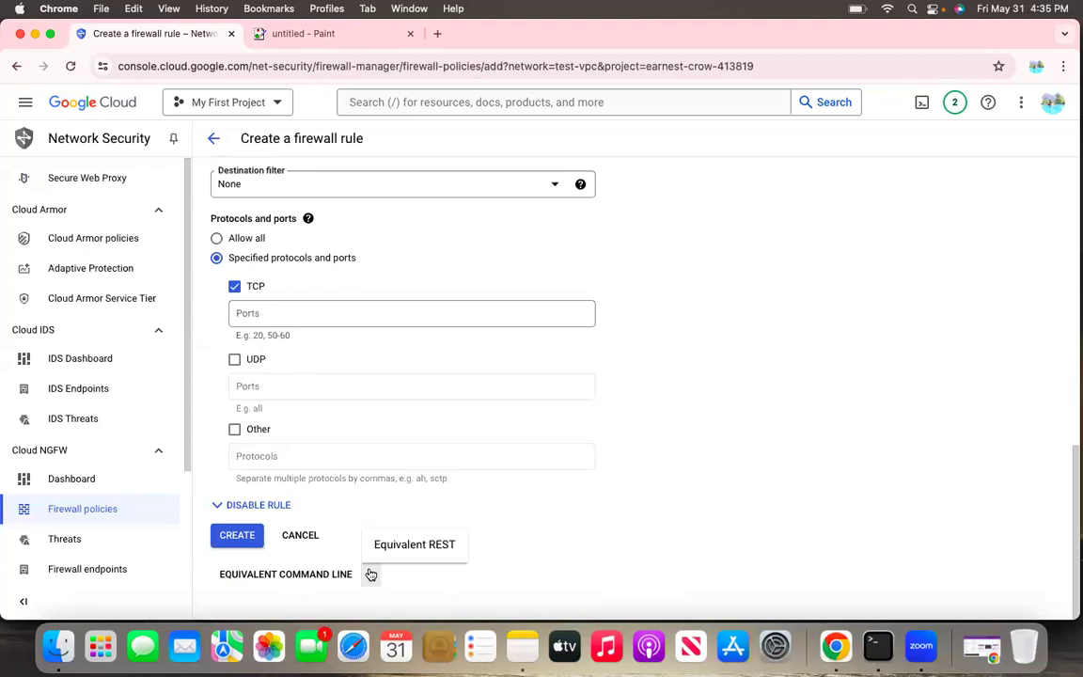
pyautogui.click(553, 499)
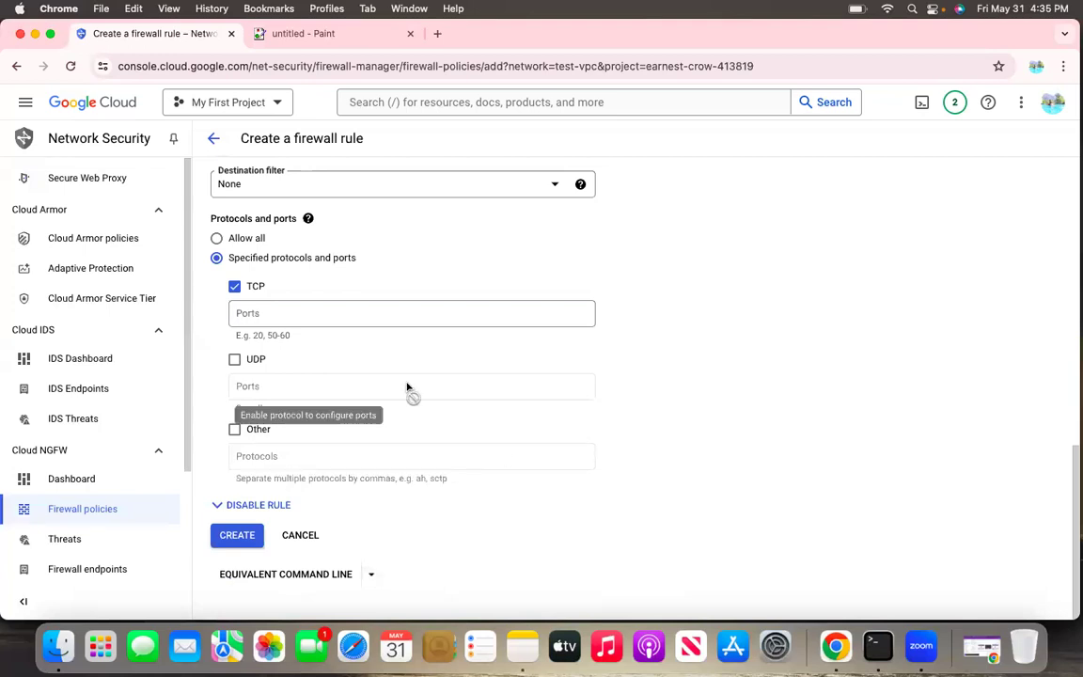
# Review the firewall rule form once more, leave it without creating the rule, and return to the list of VPC networks
pyautogui.scroll(10, 407, 387)
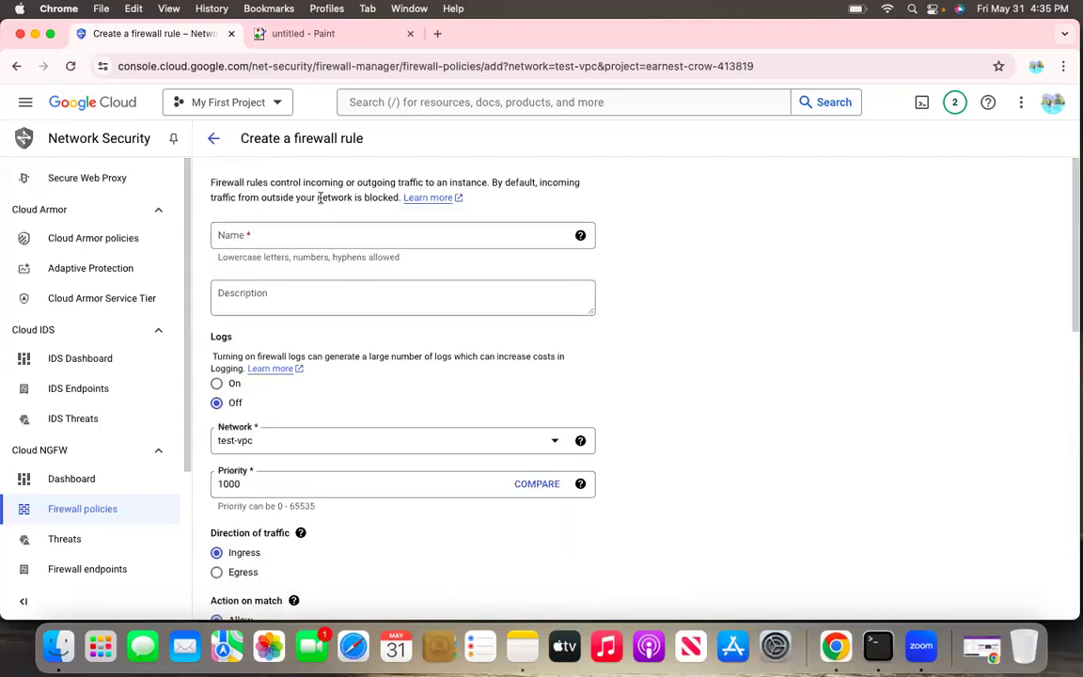
pyautogui.scroll(-3, 334, 323)
pyautogui.scroll(-2, 333, 323)
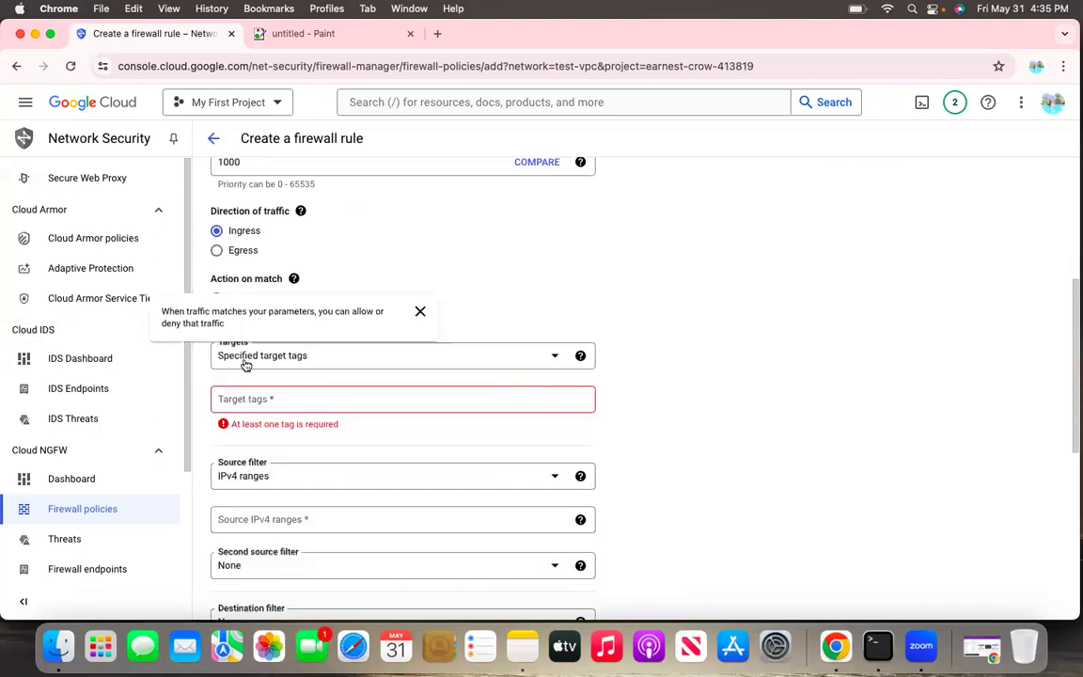
pyautogui.scroll(-5, 242, 363)
pyautogui.scroll(10, 244, 364)
pyautogui.click(213, 139)
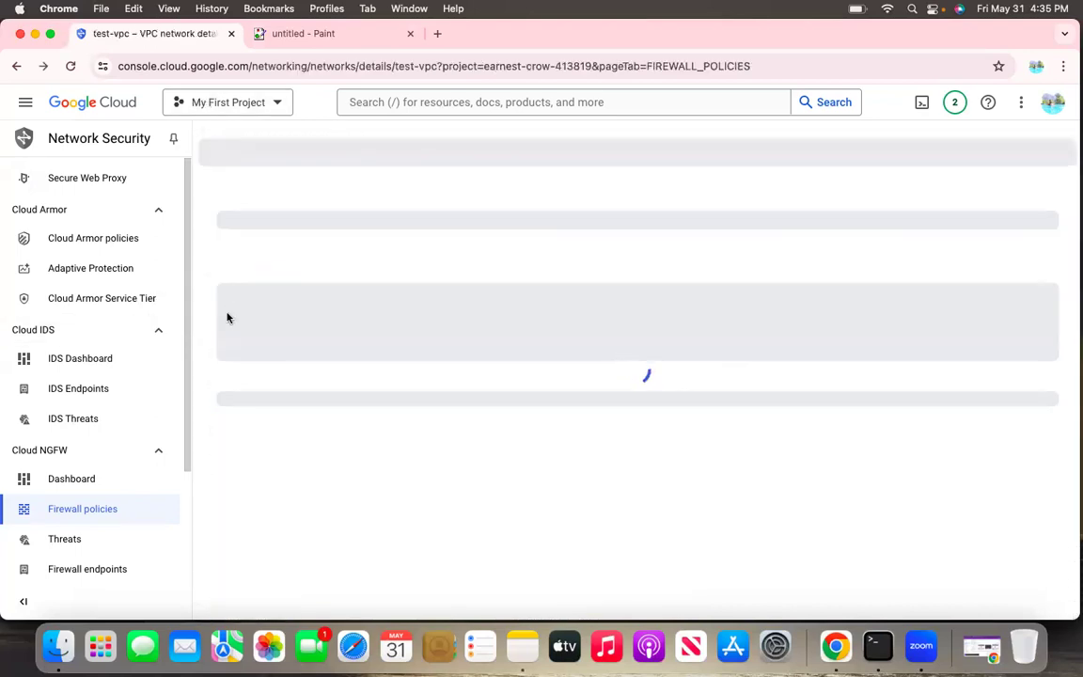
pyautogui.click(16, 66)
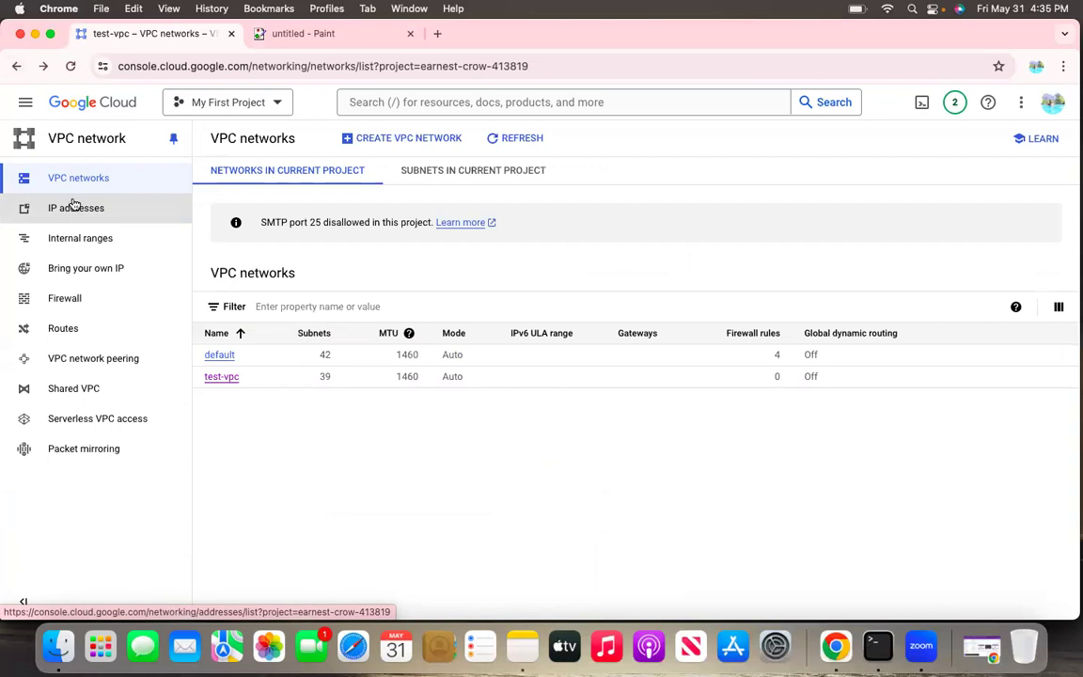
pyautogui.click(25, 101)
pyautogui.moveTo(141, 487)
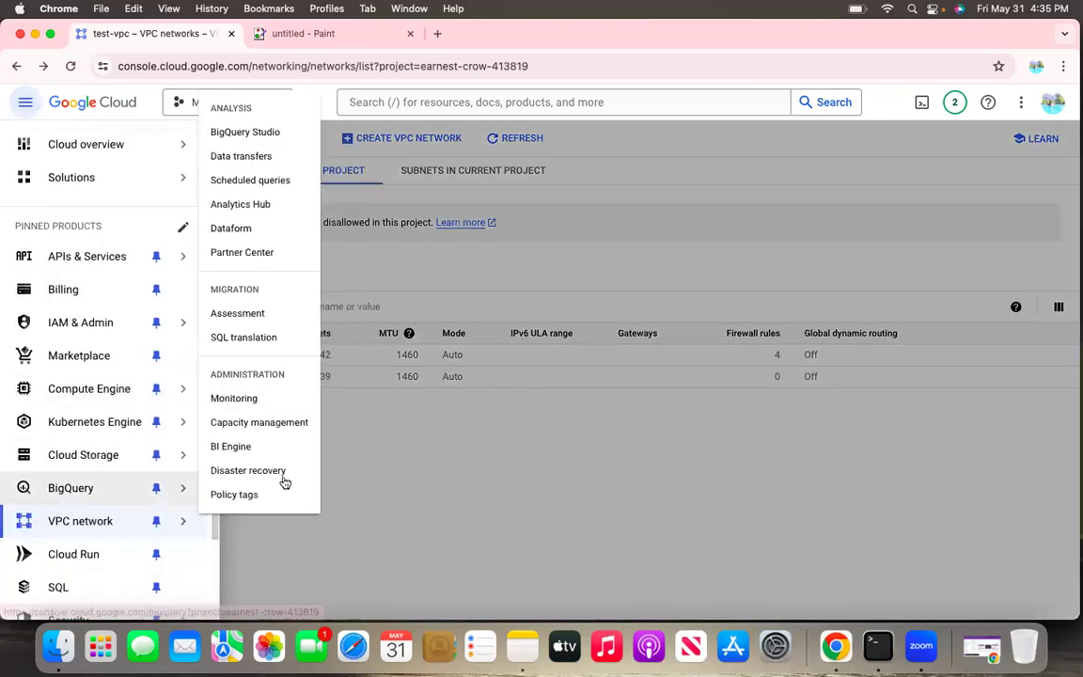
pyautogui.click(392, 493)
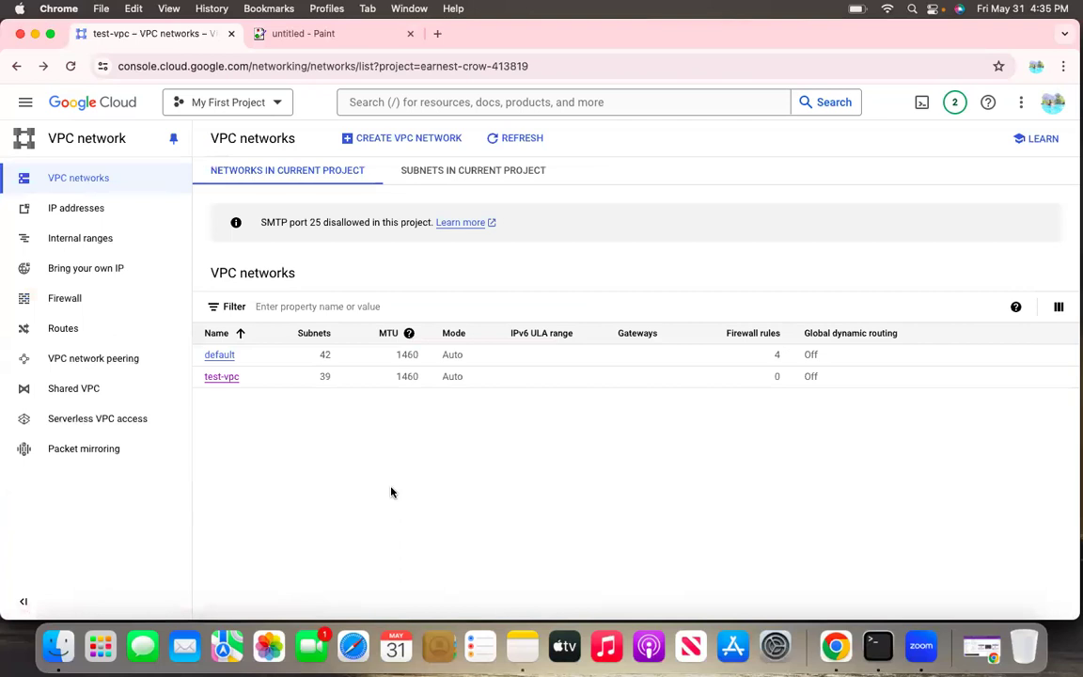